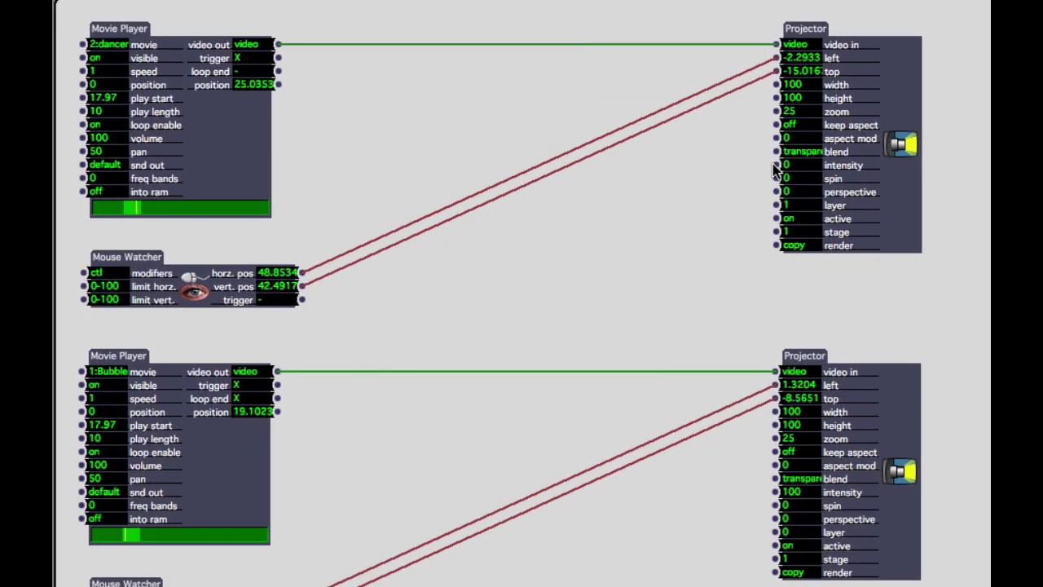
# - Raise the top Projector's intensity from 0 to 100 so the dancer clip shows on stage
pyautogui.moveTo(776, 169); pyautogui.dragTo(760, 150)
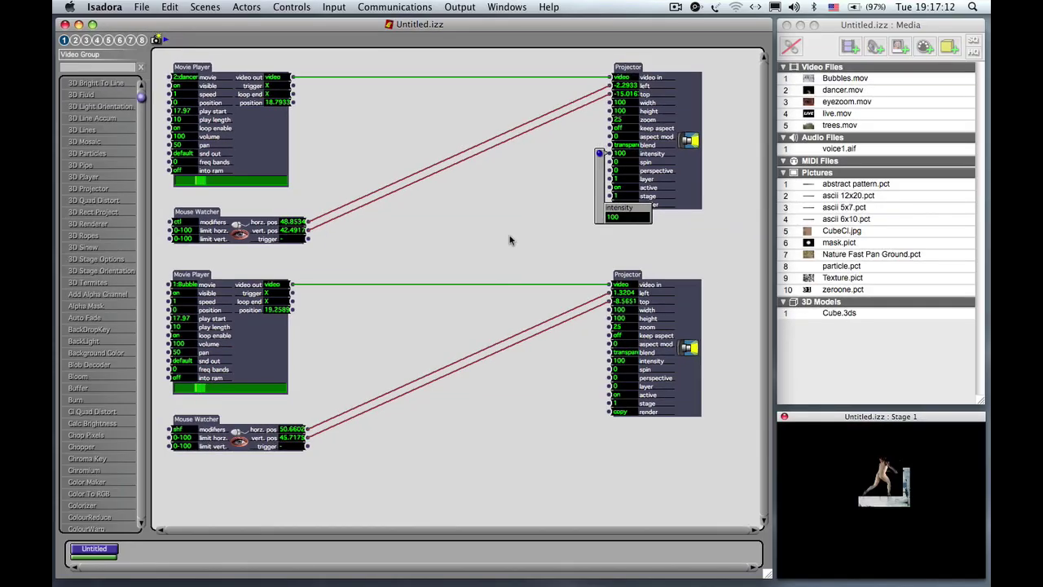
pyautogui.click(510, 240)
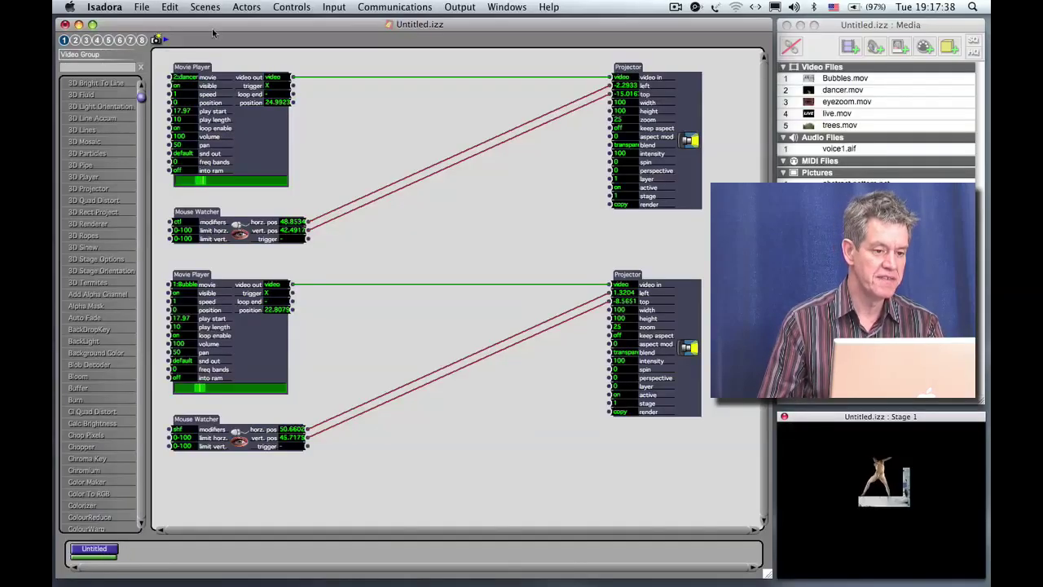
# - Rename the Untitled scene to 'one' with Scenes > Rename Scene
pyautogui.click(209, 7)
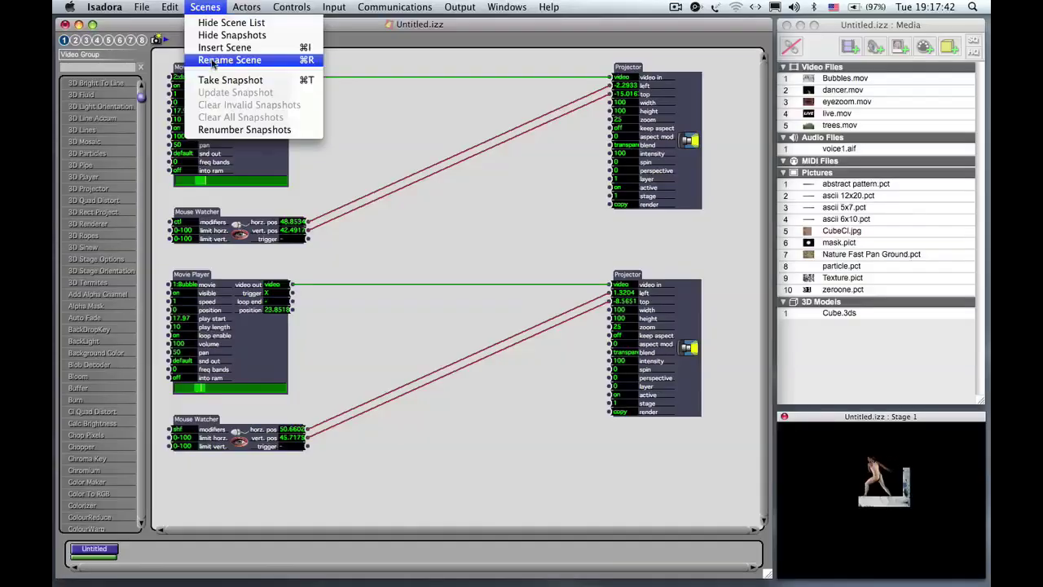
pyautogui.click(211, 59)
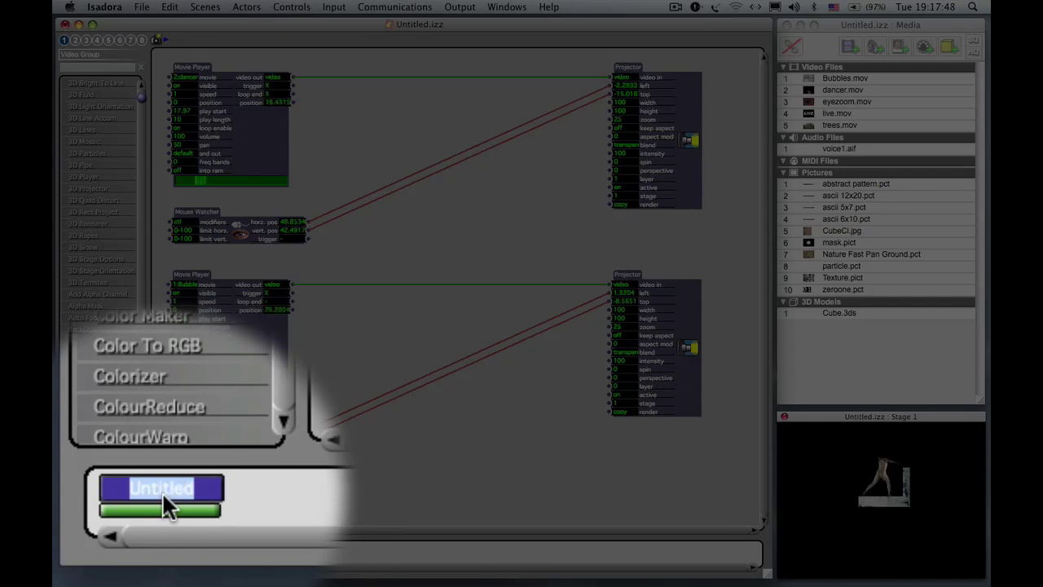
pyautogui.write('one')
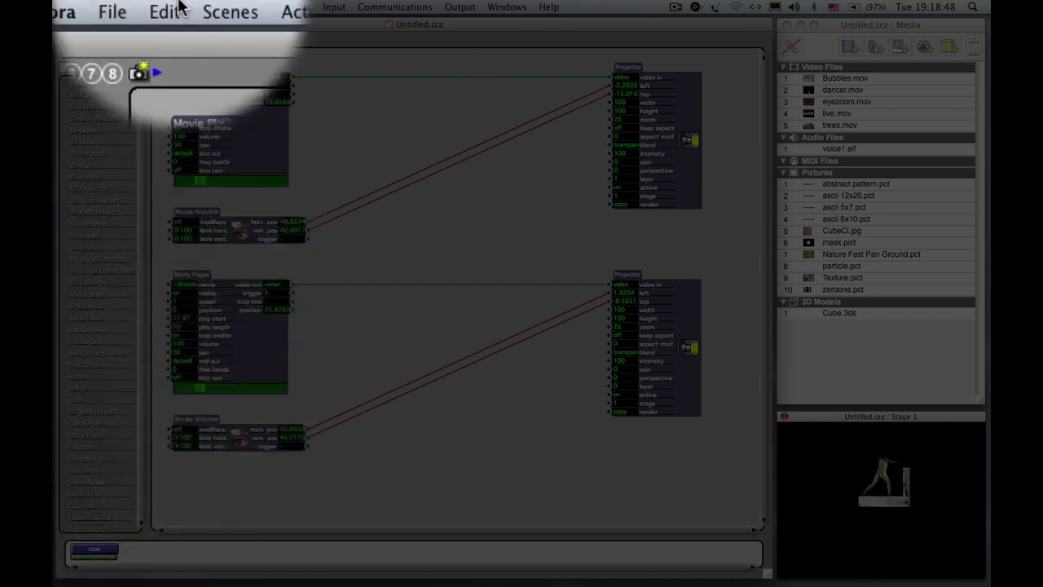
# - Copy scene one and paste it as a second scene with the same actors
pyautogui.click(170, 7)
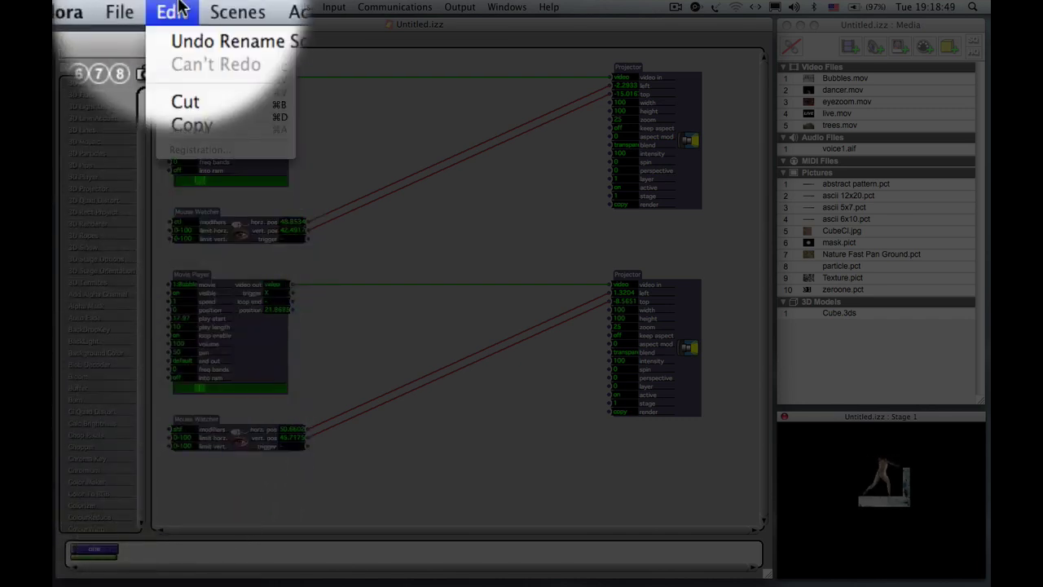
pyautogui.click(181, 124)
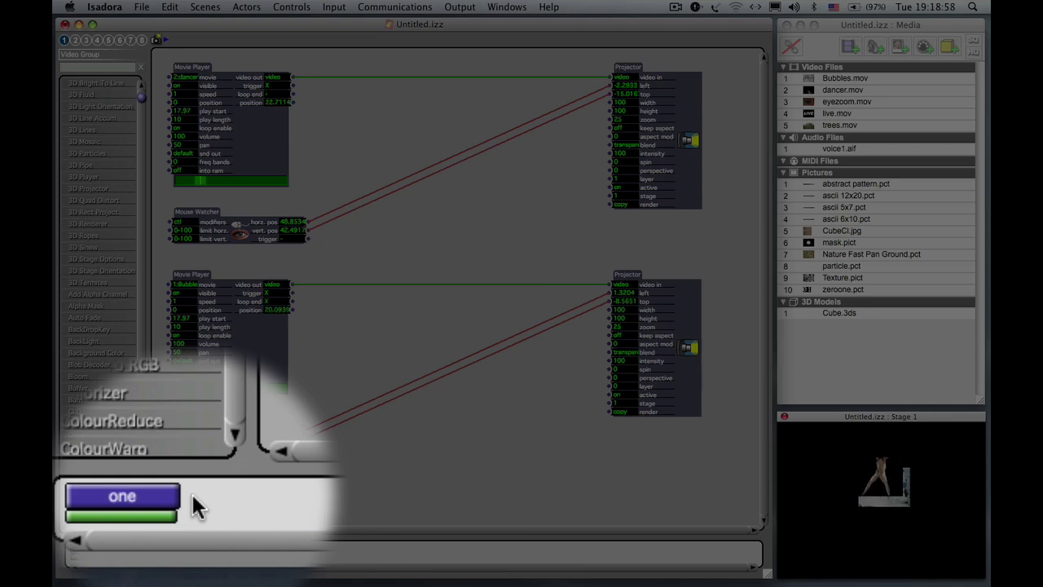
pyautogui.doubleClick(122, 551)
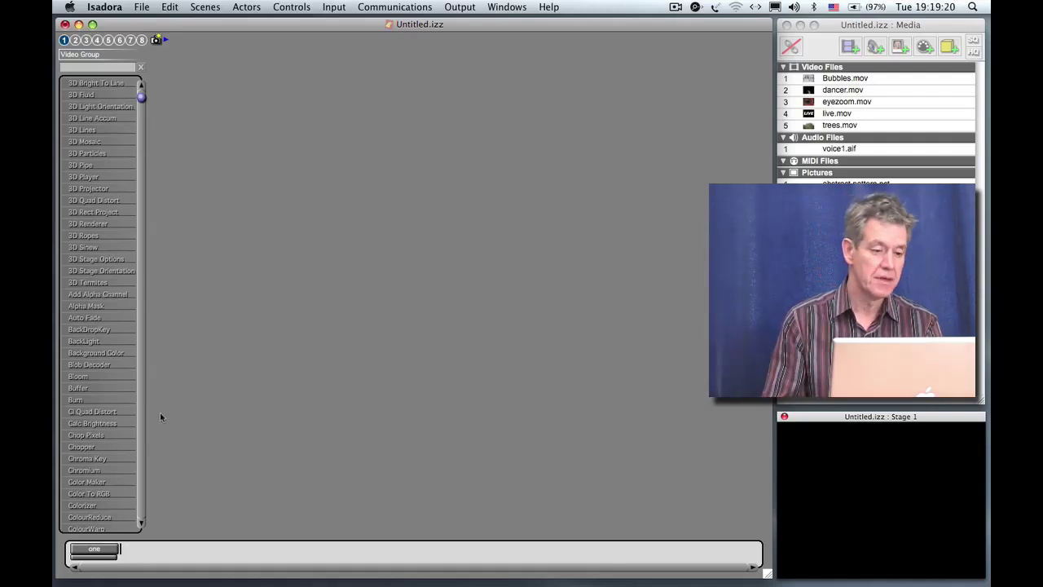
pyautogui.click(168, 6)
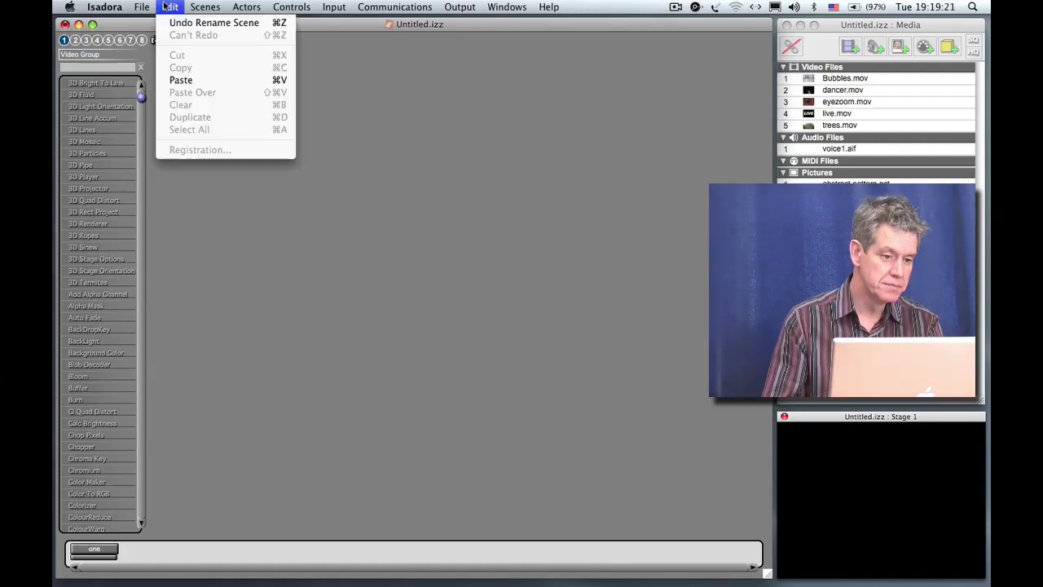
pyautogui.click(182, 81)
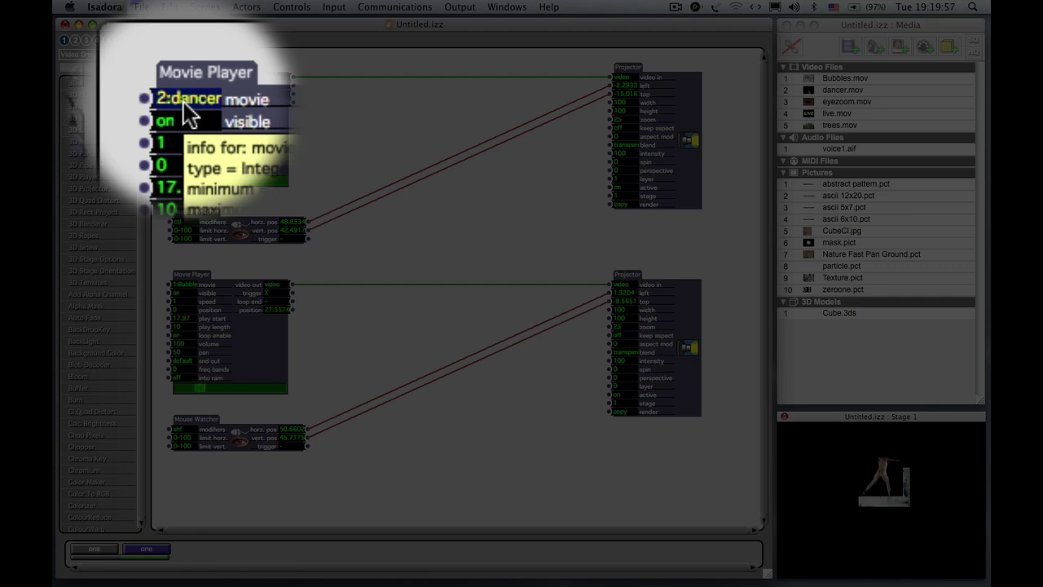
# - Set the top Movie Player to movie 3 (eyezoom) and the lower one to movie 5 (trees)
pyautogui.write('3')
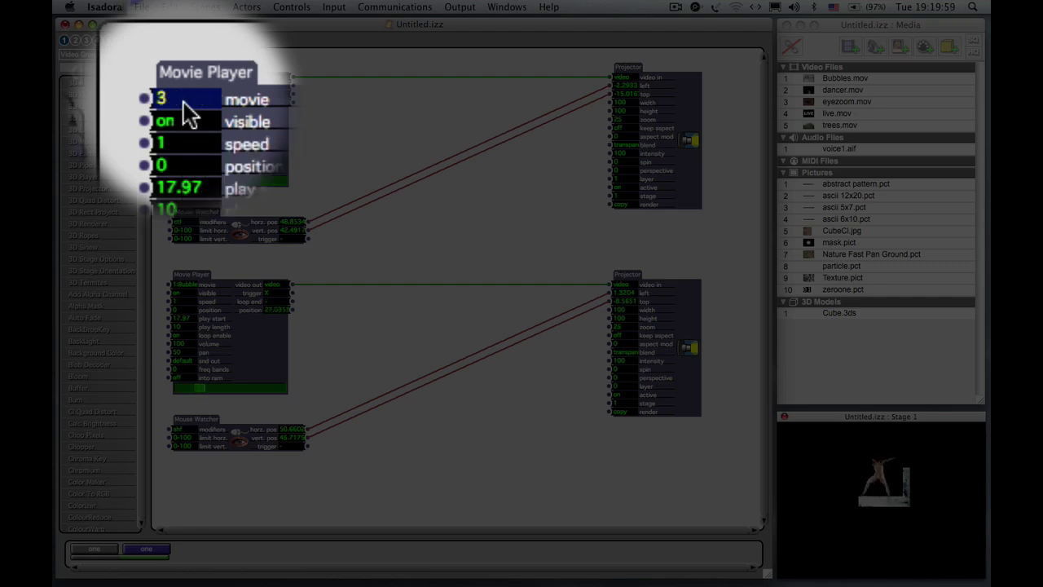
pyautogui.press('Return')
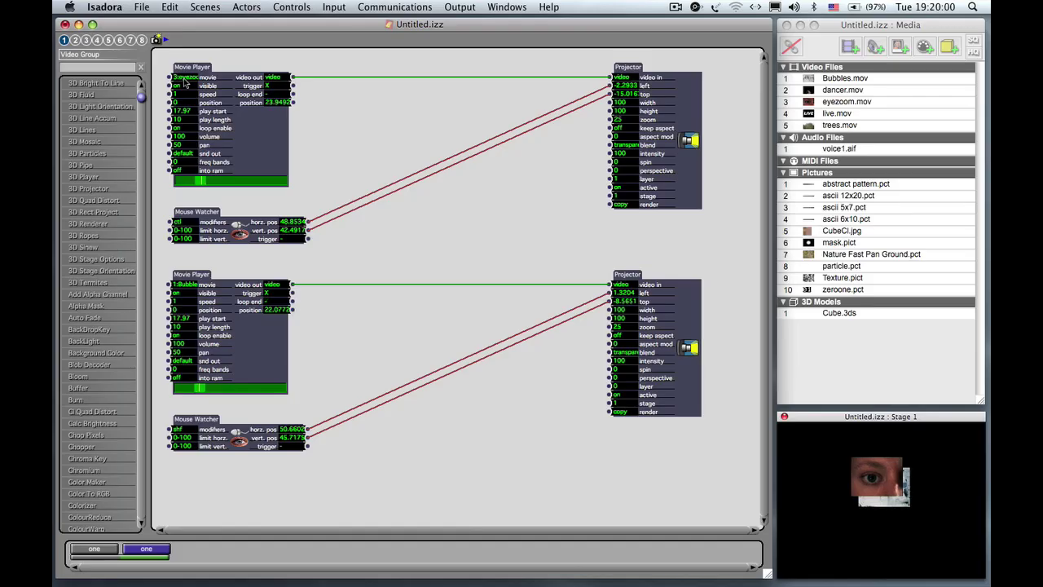
pyautogui.click(182, 285)
pyautogui.write('5')
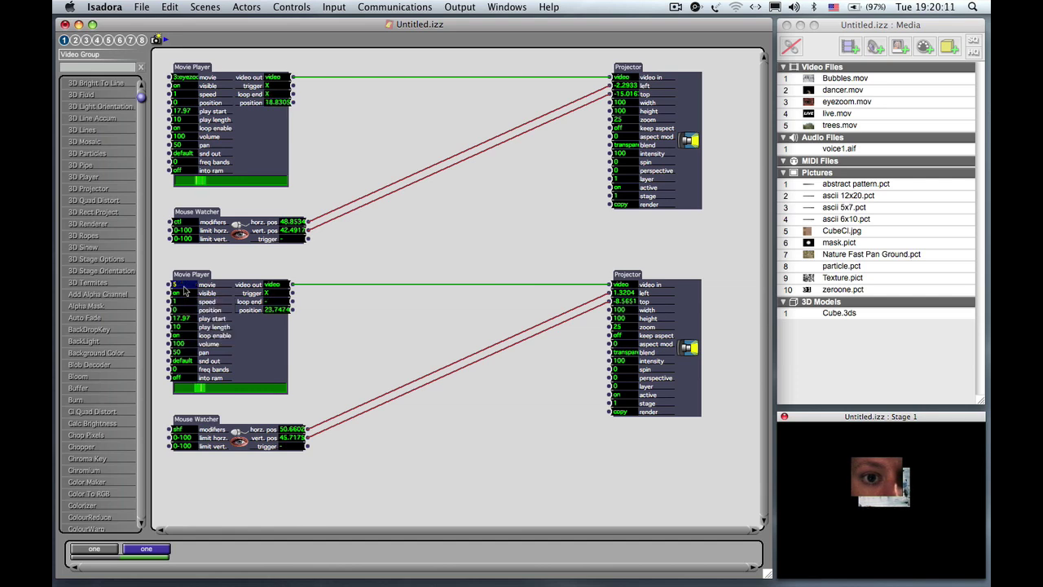
pyautogui.press('Return')
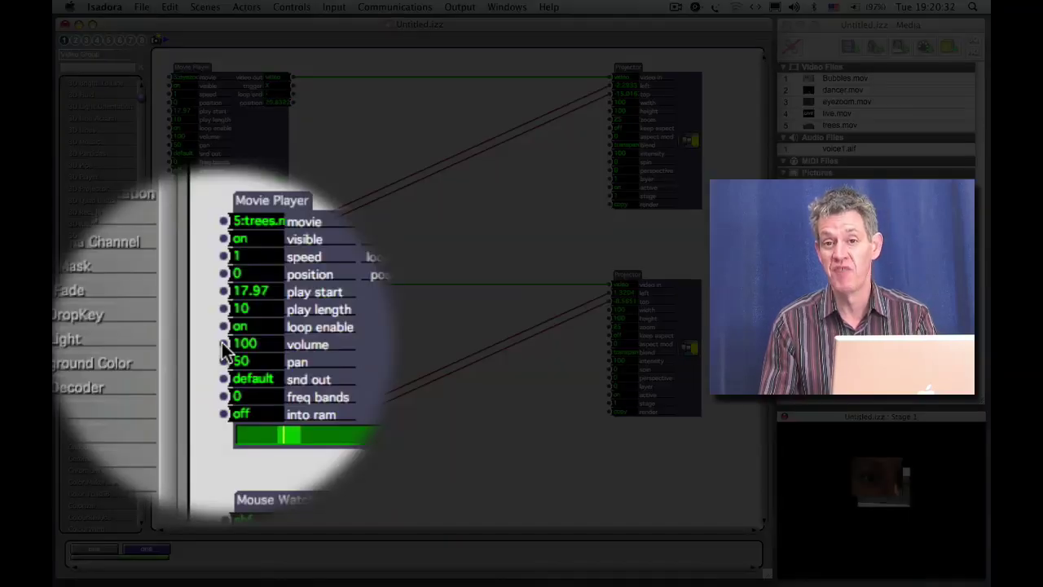
pyautogui.click(225, 345)
pyautogui.moveTo(225, 346); pyautogui.dragTo(227, 426)
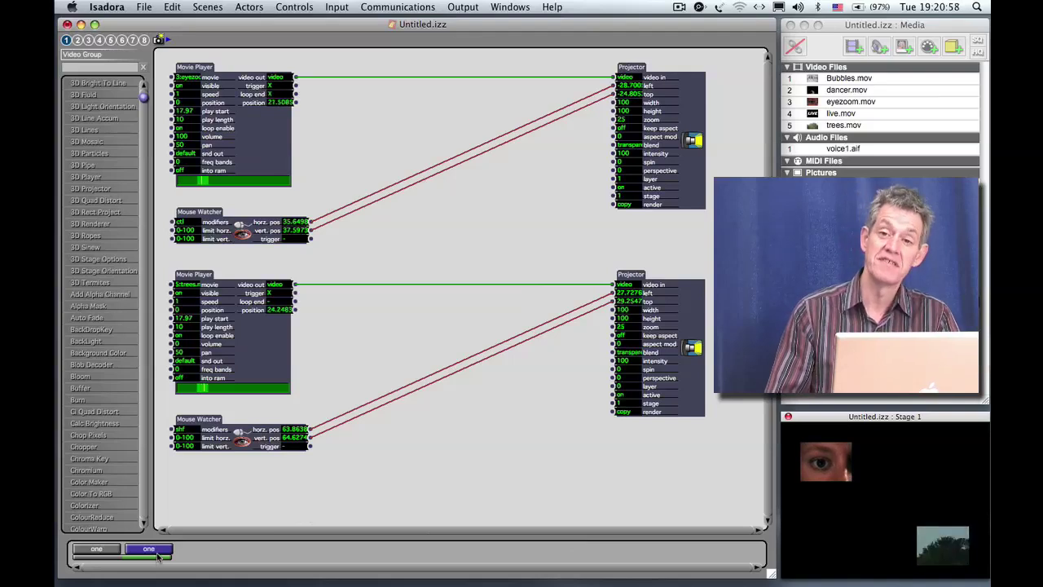
# - Rename the second scene to 'two'
pyautogui.click(208, 7)
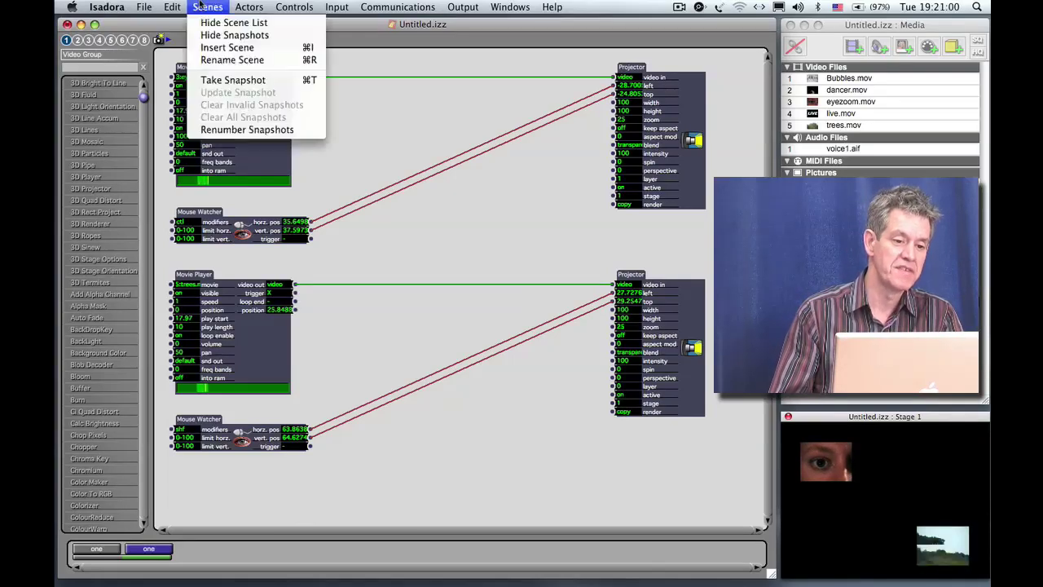
pyautogui.click(207, 93)
pyautogui.write('two')
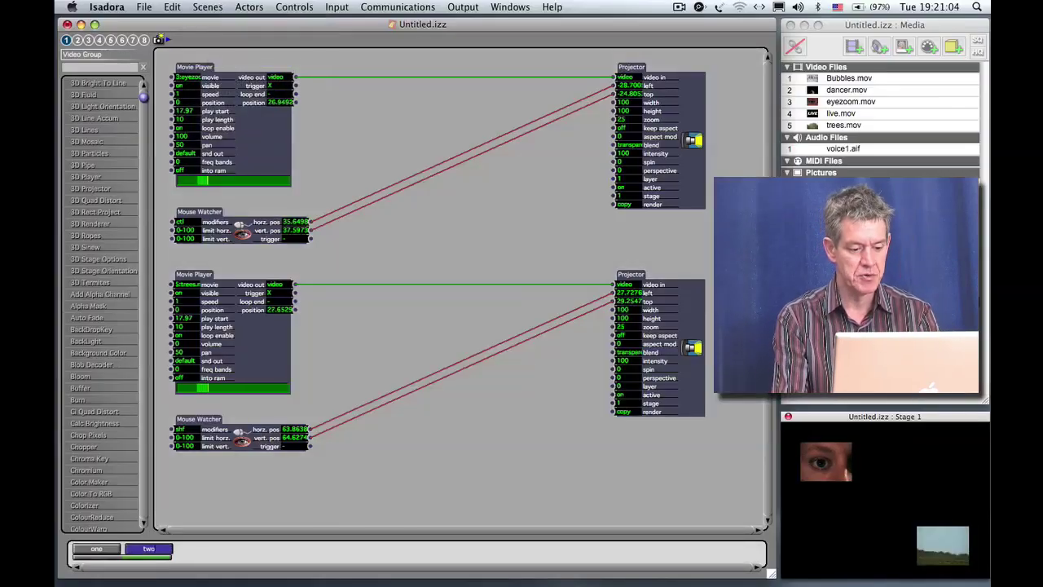
pyautogui.press('Return')
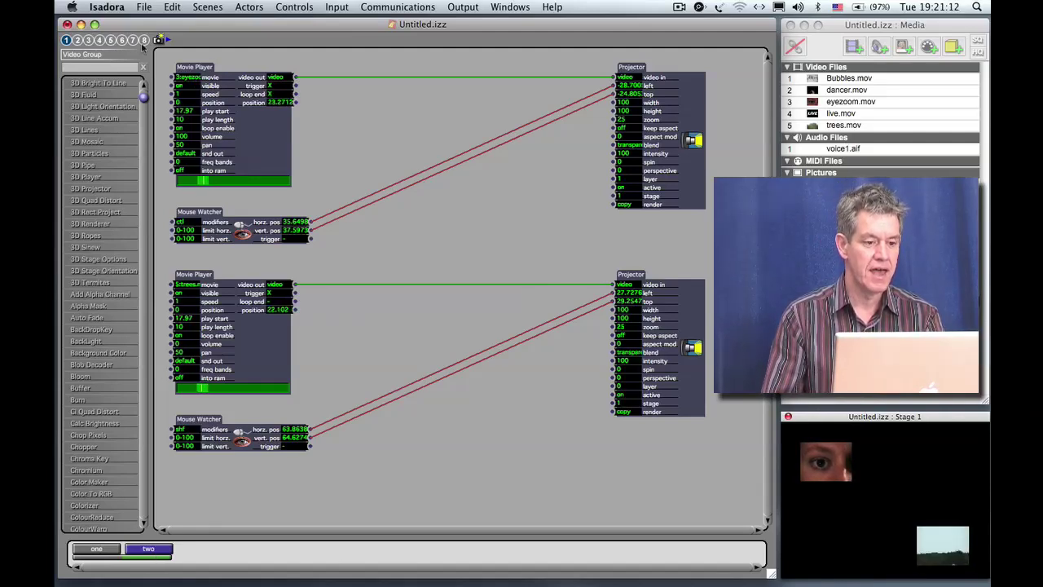
# - Copy scene two and paste it as a third scene
pyautogui.click(164, 7)
pyautogui.click(176, 72)
pyautogui.click(188, 557)
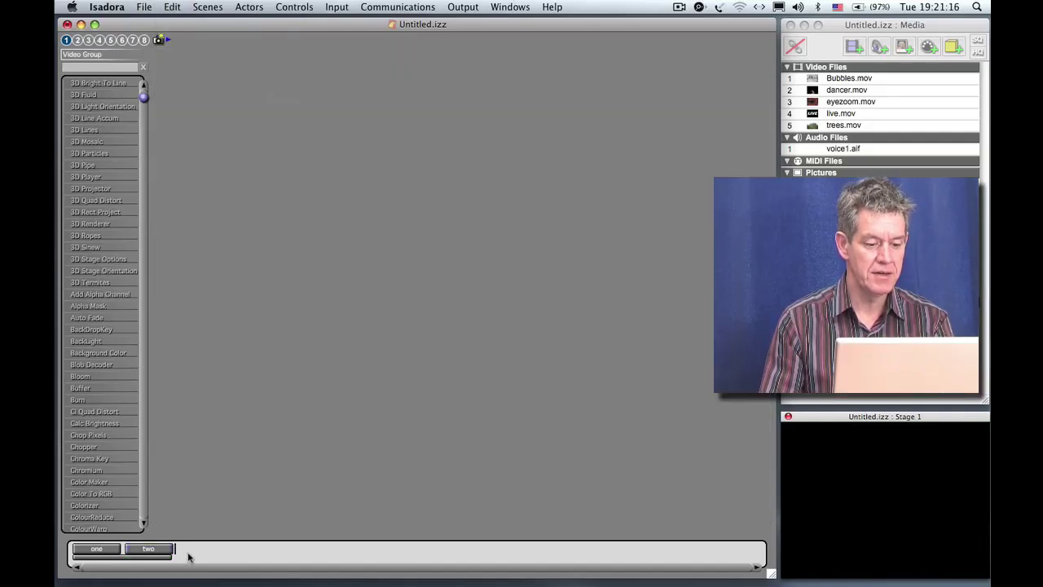
pyautogui.click(174, 8)
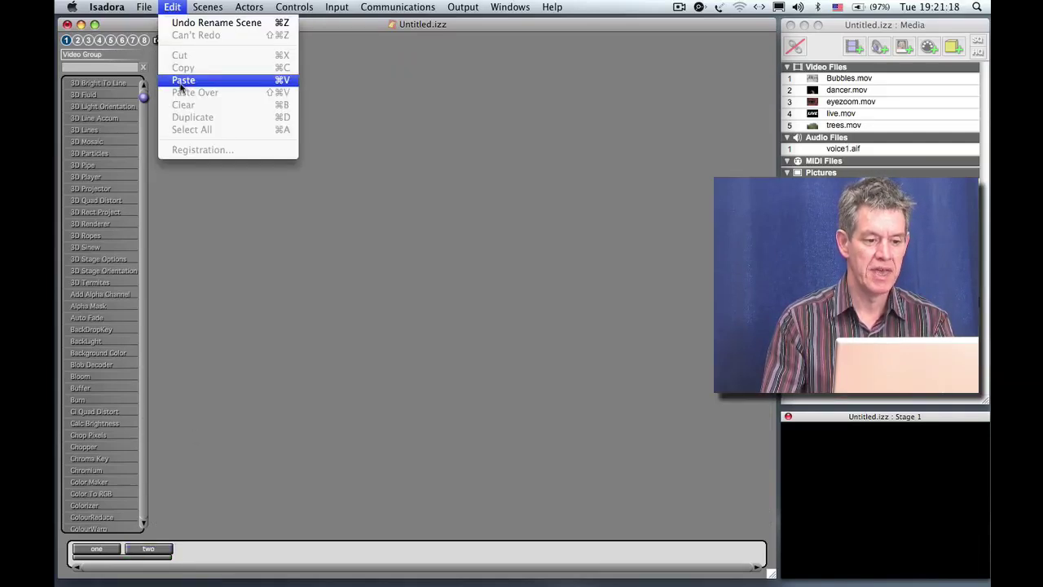
pyautogui.click(181, 81)
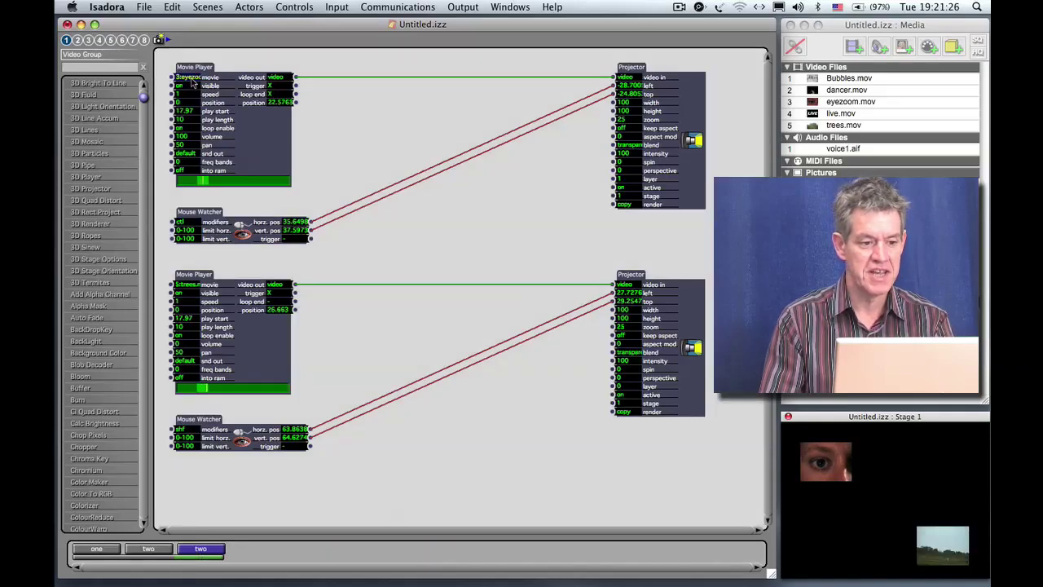
# - Switch players to dancer and eyezoom, set projector zooms to about 61.8 and 75.4, blend additive
pyautogui.moveTo(193, 82); pyautogui.dragTo(194, 122)
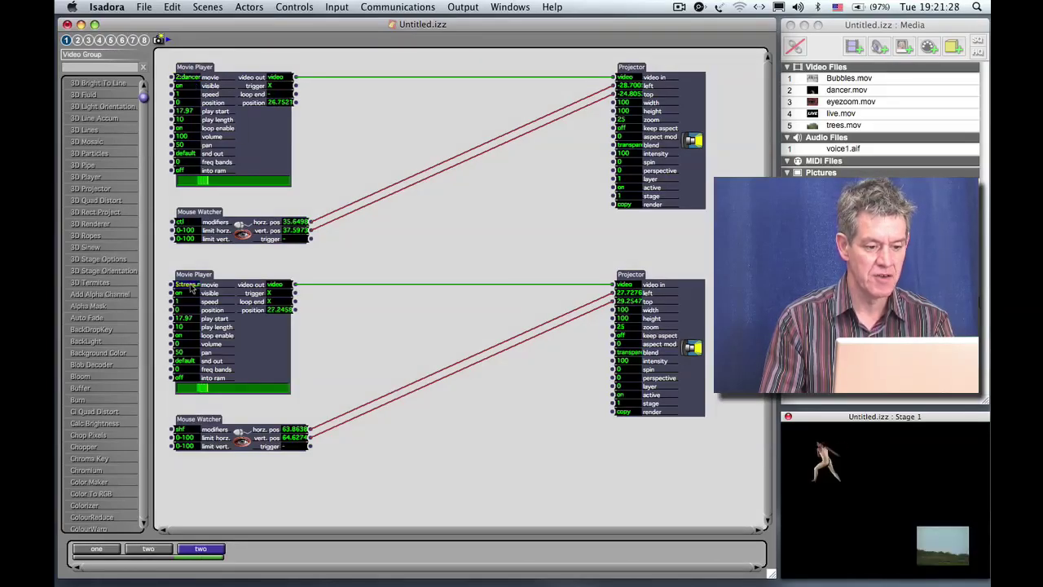
pyautogui.moveTo(192, 287); pyautogui.dragTo(192, 290)
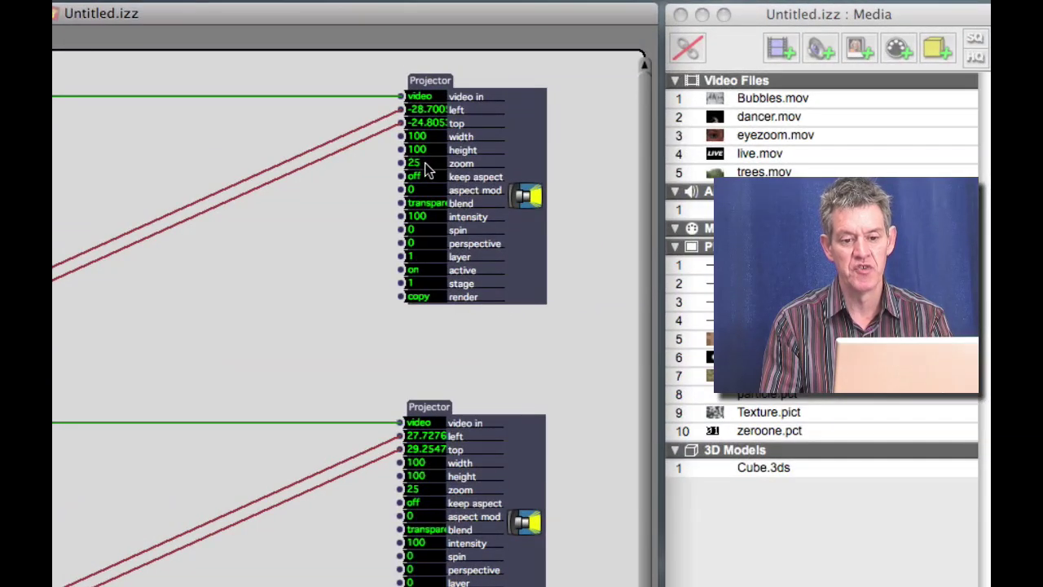
pyautogui.moveTo(430, 168); pyautogui.dragTo(446, 87)
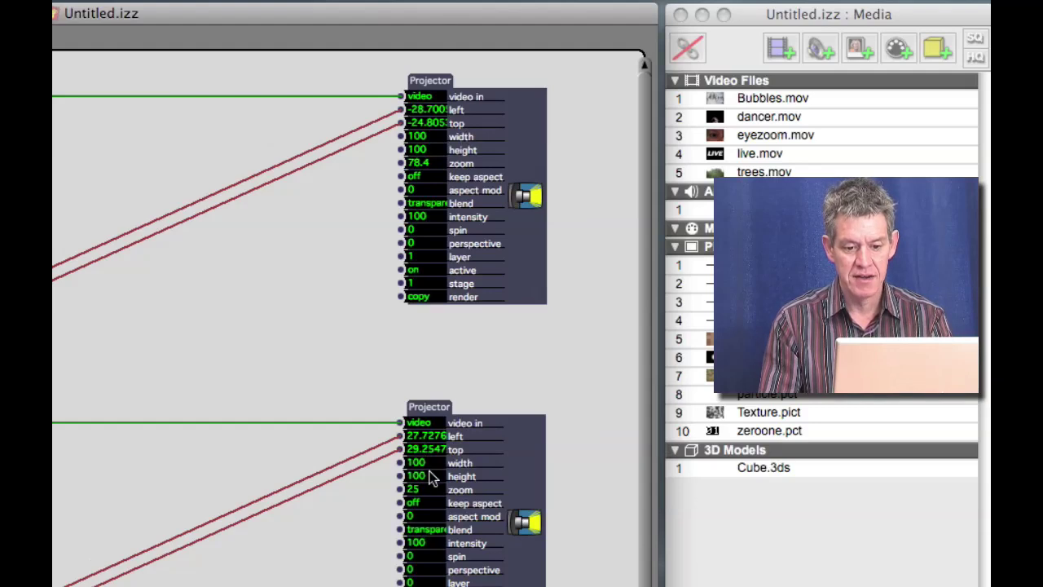
pyautogui.moveTo(431, 492)
pyautogui.mouseDown()
pyautogui.moveTo(432, 19)
pyautogui.moveTo(429, 482)
pyautogui.mouseUp()
pyautogui.moveTo(400, 204); pyautogui.dragTo(384, 303)
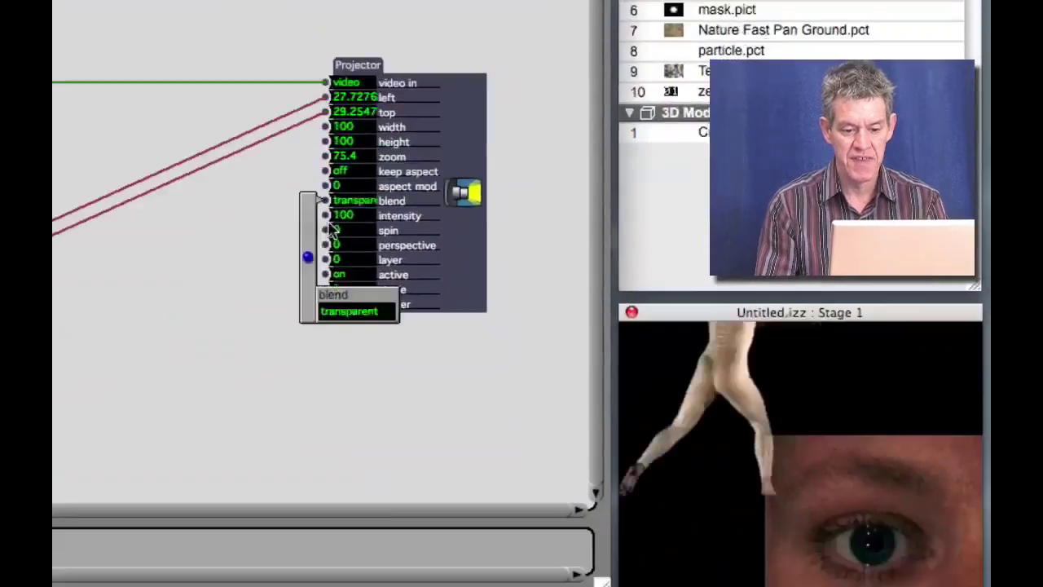
pyautogui.moveTo(331, 229); pyautogui.dragTo(249, 260)
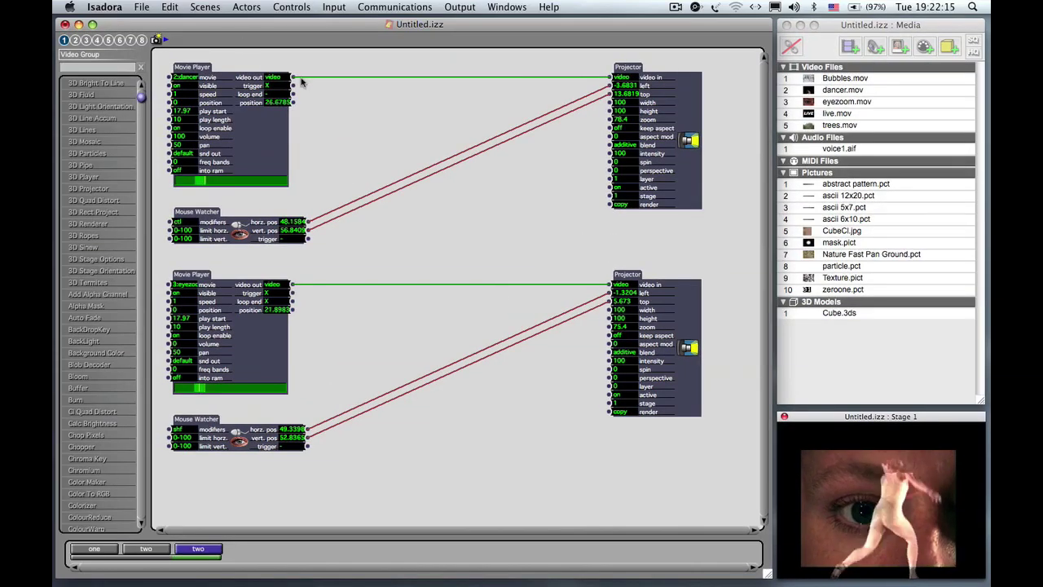
# - Rename the third scene to 'three' with Scenes > Rename Scene
pyautogui.click(206, 7)
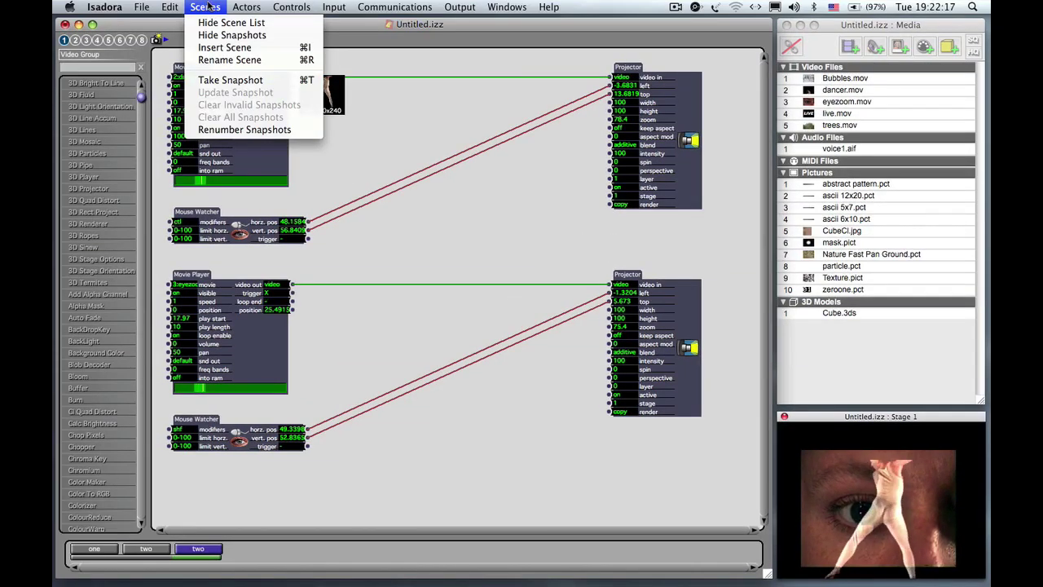
pyautogui.click(206, 60)
pyautogui.write('three')
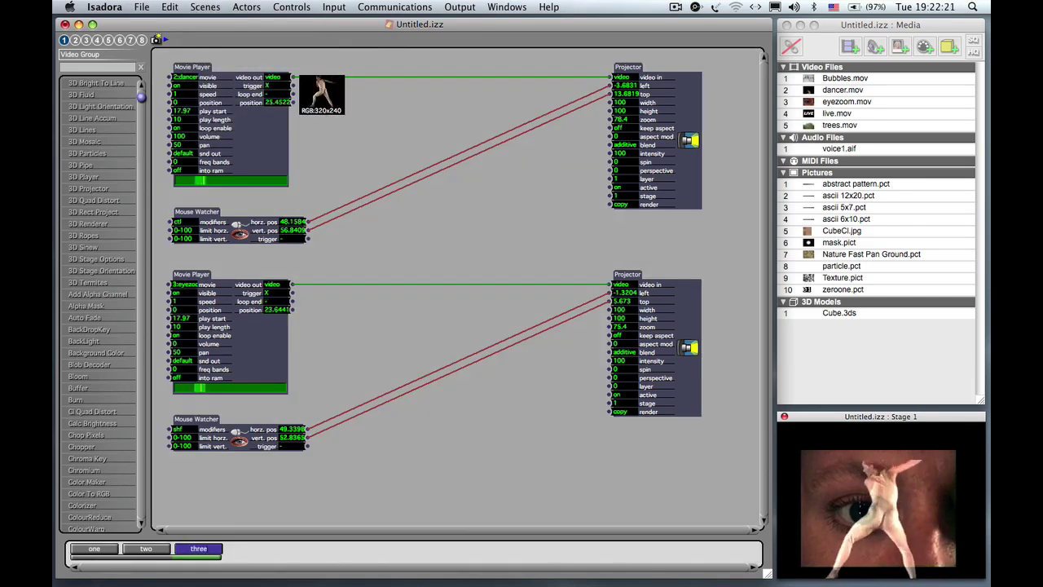
pyautogui.press('Return')
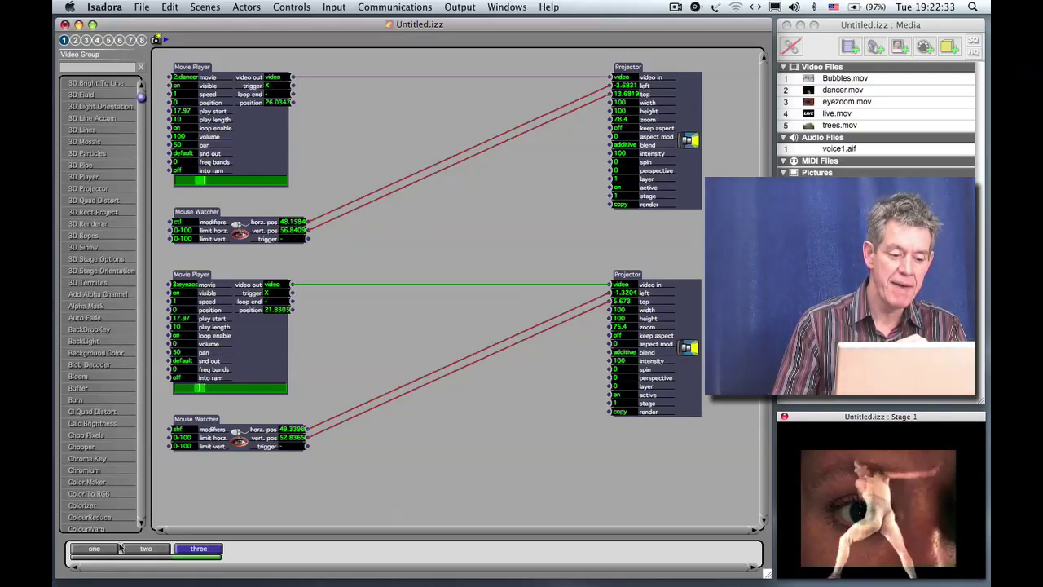
# - Switch back to scene one from the scene list
pyautogui.click(95, 549)
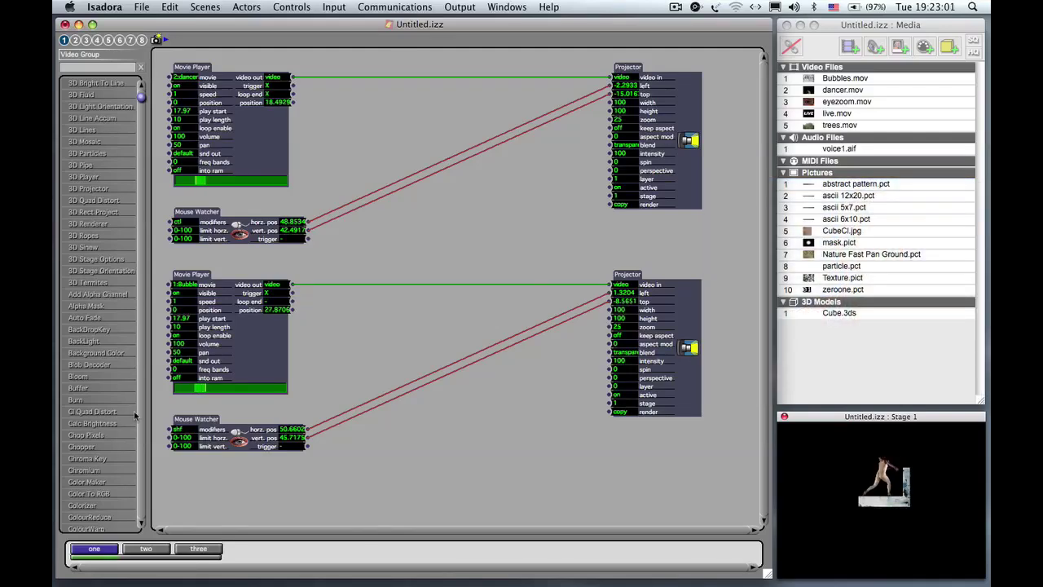
# - Add a Keyboard Watcher from the Mouse & Keyboard bin, placed below the lower Mouse Watcher
pyautogui.click(107, 40)
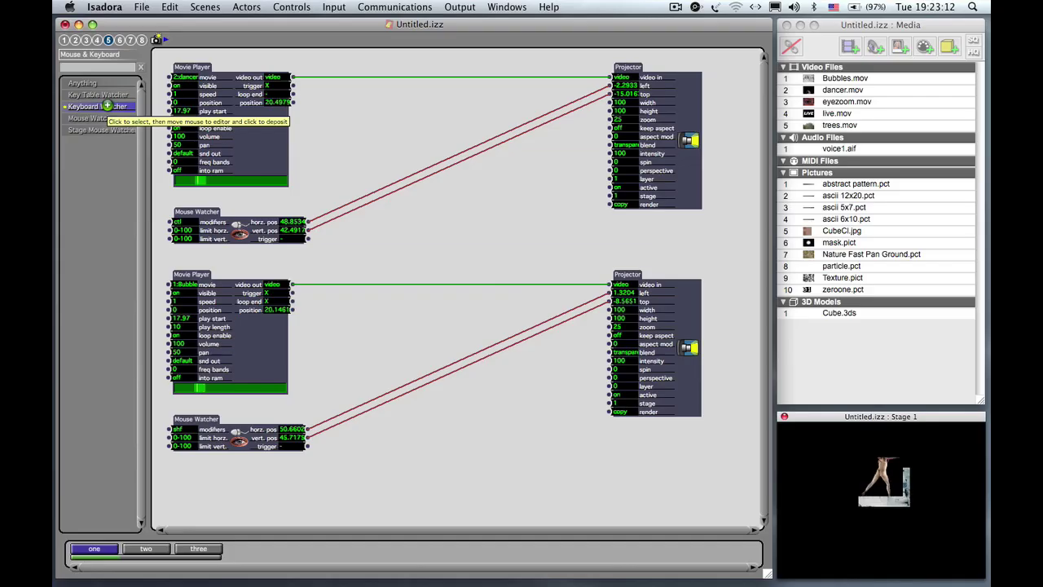
pyautogui.click(101, 107)
pyautogui.click(357, 265)
pyautogui.moveTo(359, 295); pyautogui.dragTo(357, 486)
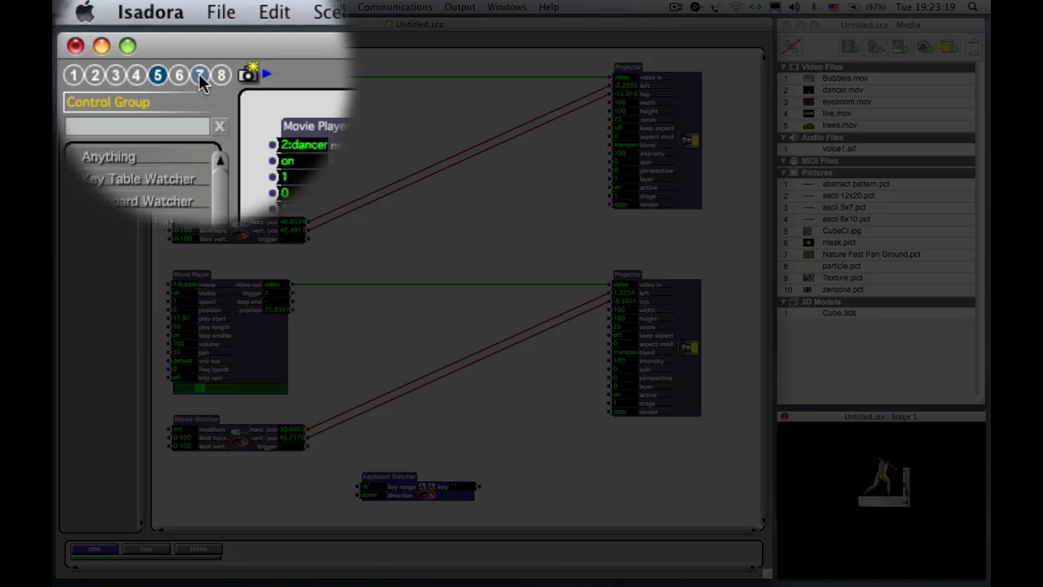
pyautogui.click(131, 41)
pyautogui.scroll(-8, 112, 337)
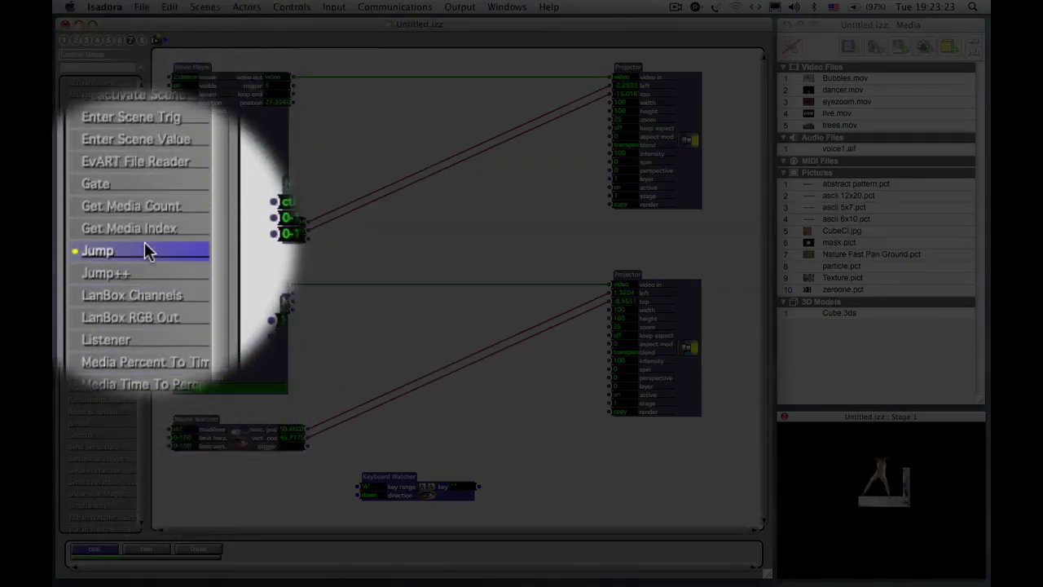
# - Drag a Jump actor (relative, +1) from the Control bin beside the Keyboard Watcher
pyautogui.moveTo(147, 252); pyautogui.dragTo(494, 486)
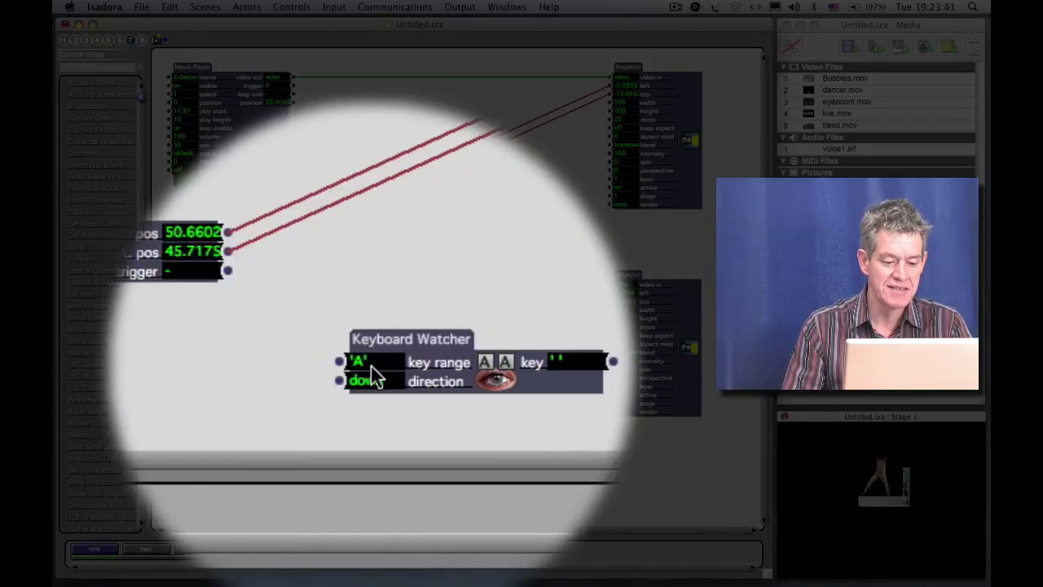
pyautogui.moveTo(372, 366)
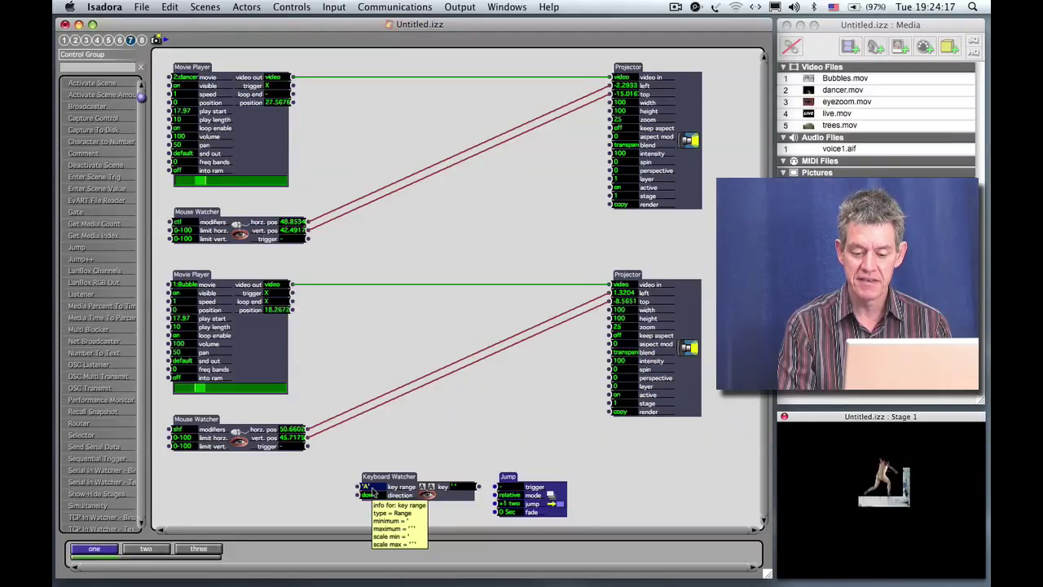
# - Change the Keyboard Watcher's key range from 'A' to the space character
pyautogui.click(368, 488)
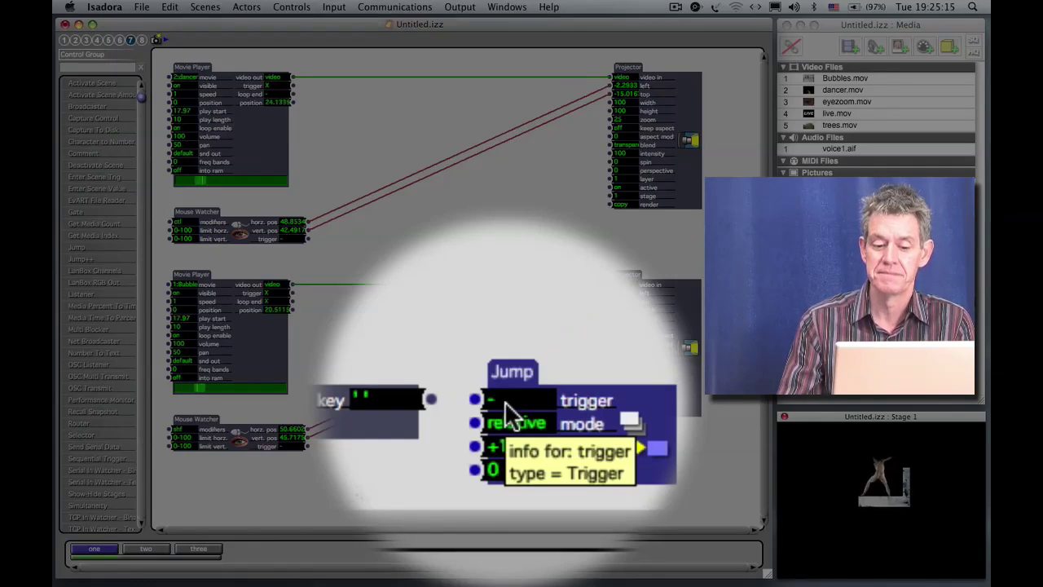
pyautogui.press('space')
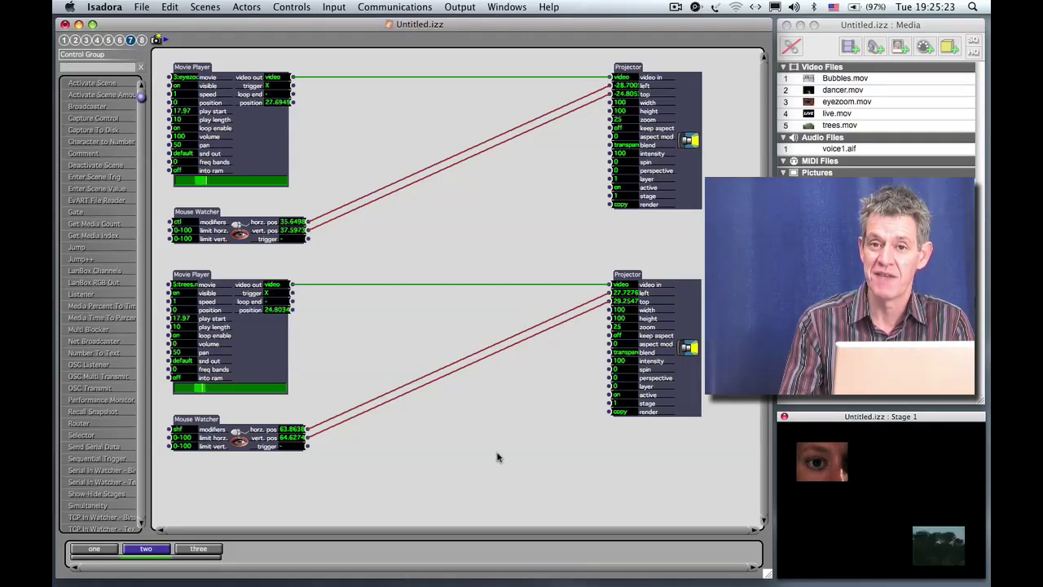
pyautogui.click(119, 548)
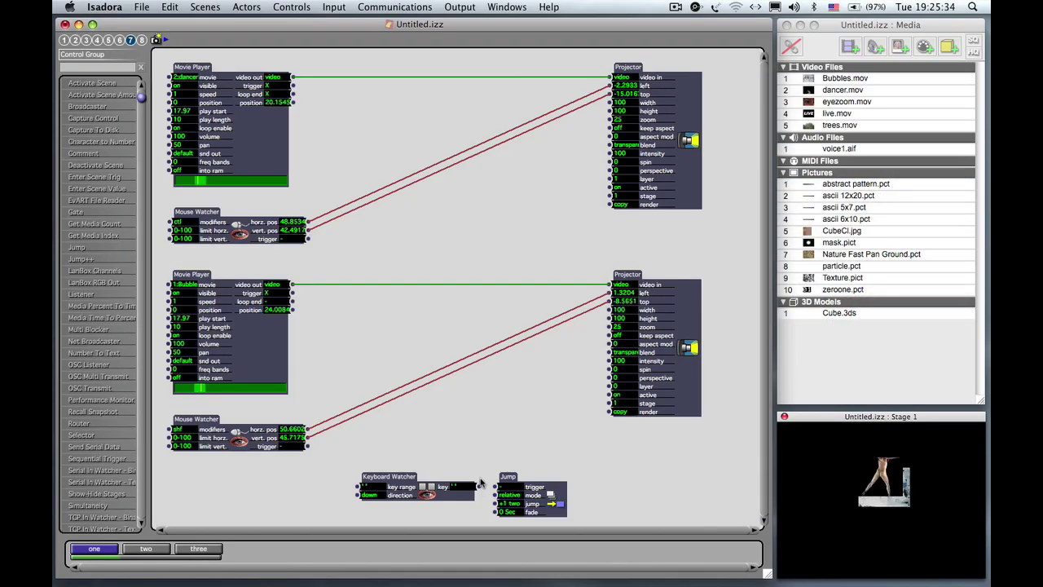
# - Connect the Keyboard Watcher's key output to the Jump trigger, then test it with the space key
pyautogui.moveTo(479, 487)
pyautogui.mouseDown()
pyautogui.moveTo(486, 438)
pyautogui.moveTo(497, 492)
pyautogui.mouseUp()
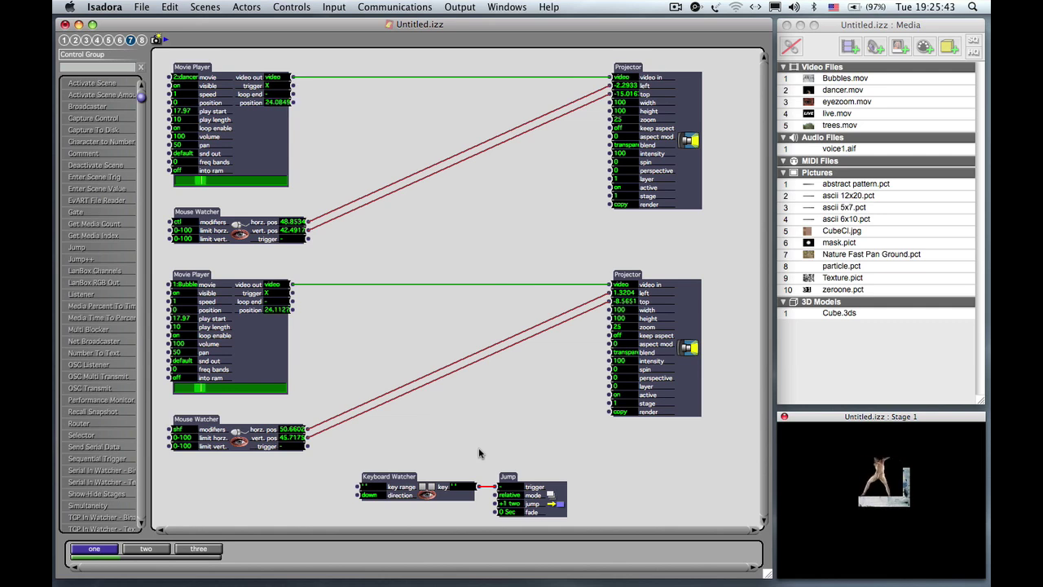
pyautogui.press('space')
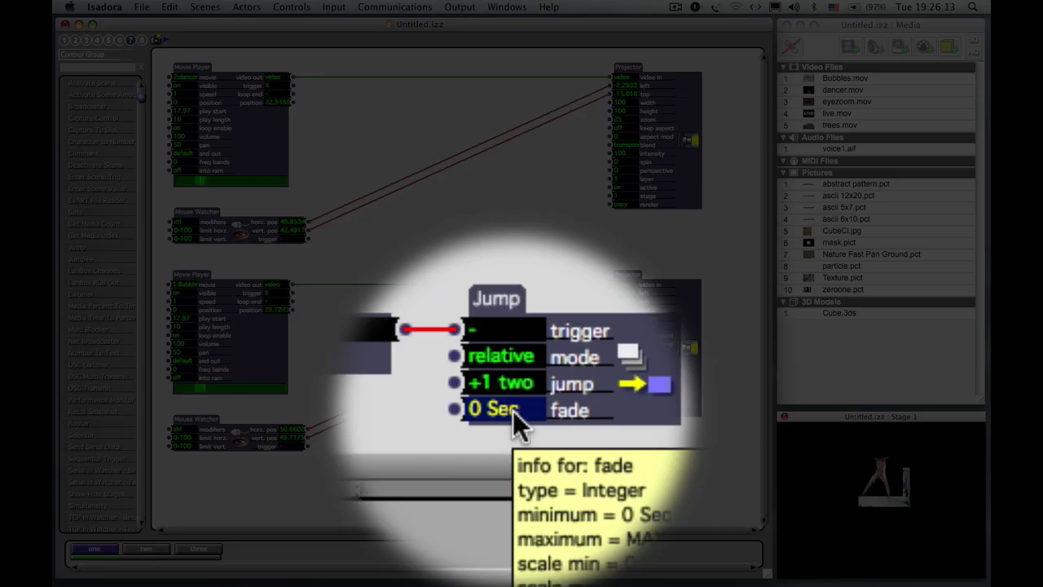
# - Set the Jump actor's fade to 8 seconds and test the crossfade into scene two
pyautogui.click(513, 411)
pyautogui.write('8')
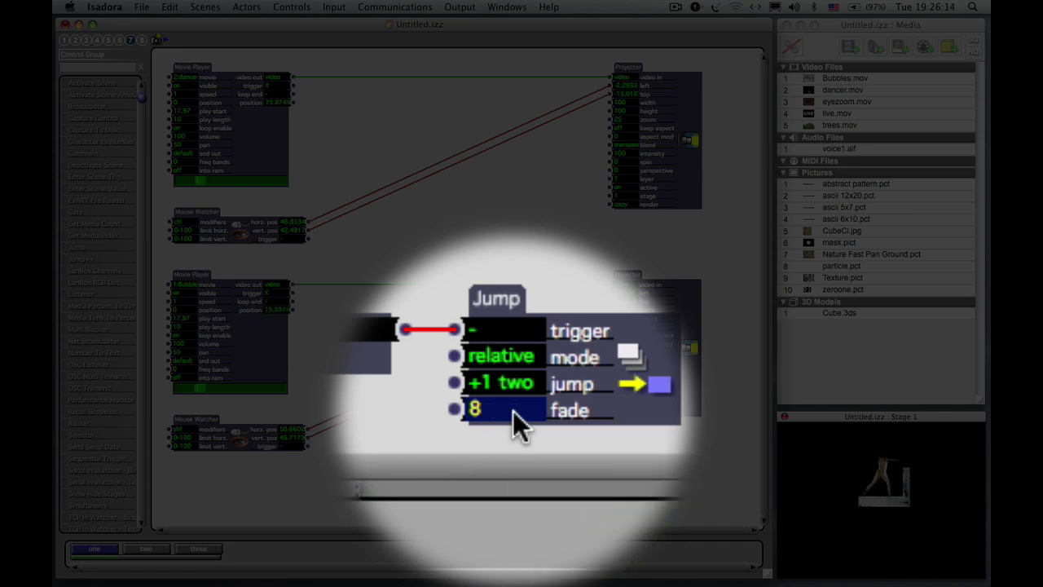
pyautogui.press('Return')
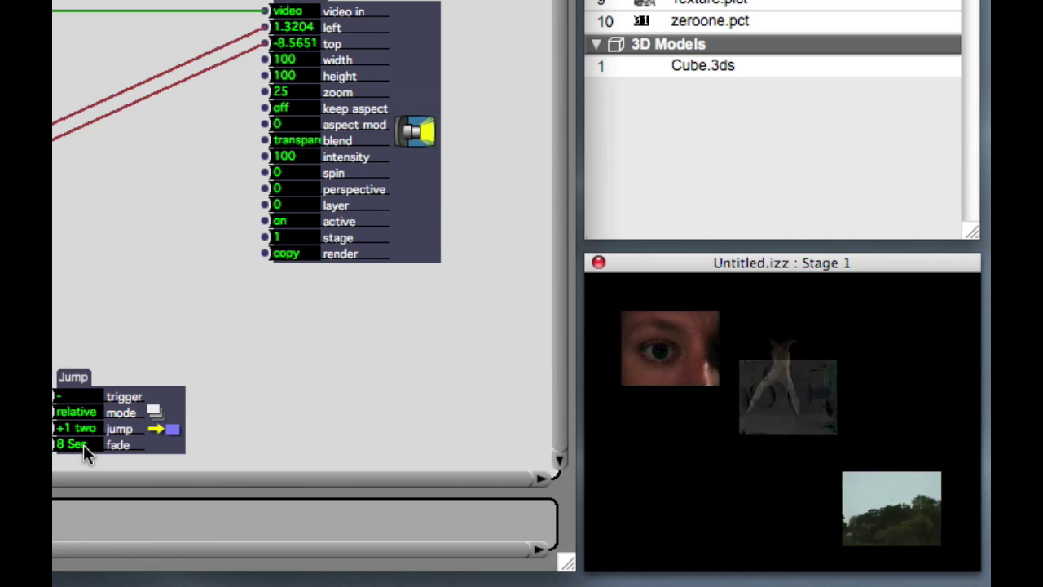
pyautogui.press('BackSpace')
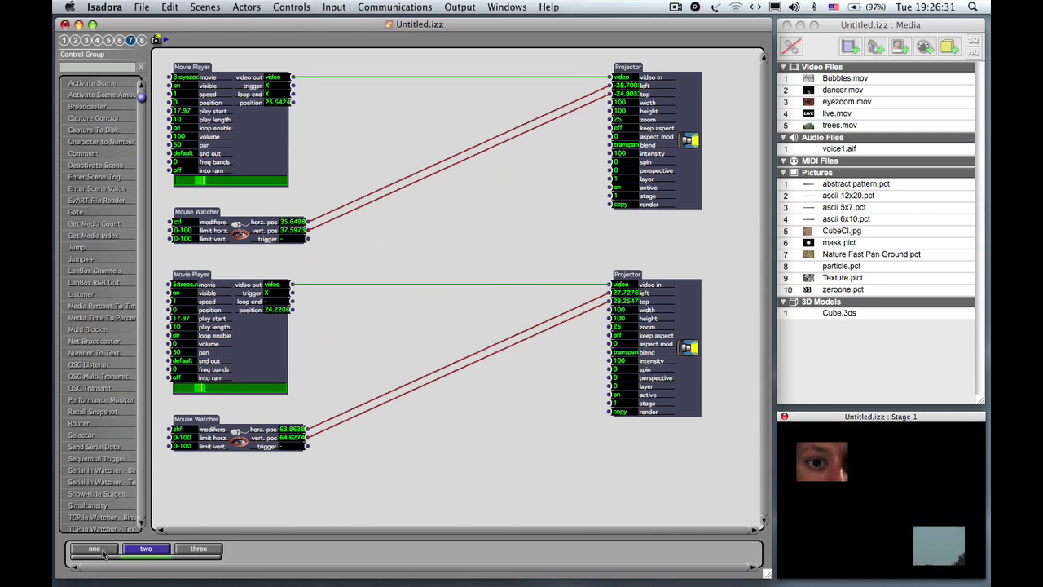
# - Copy scene one's Keyboard Watcher and Jump actors together
pyautogui.click(103, 553)
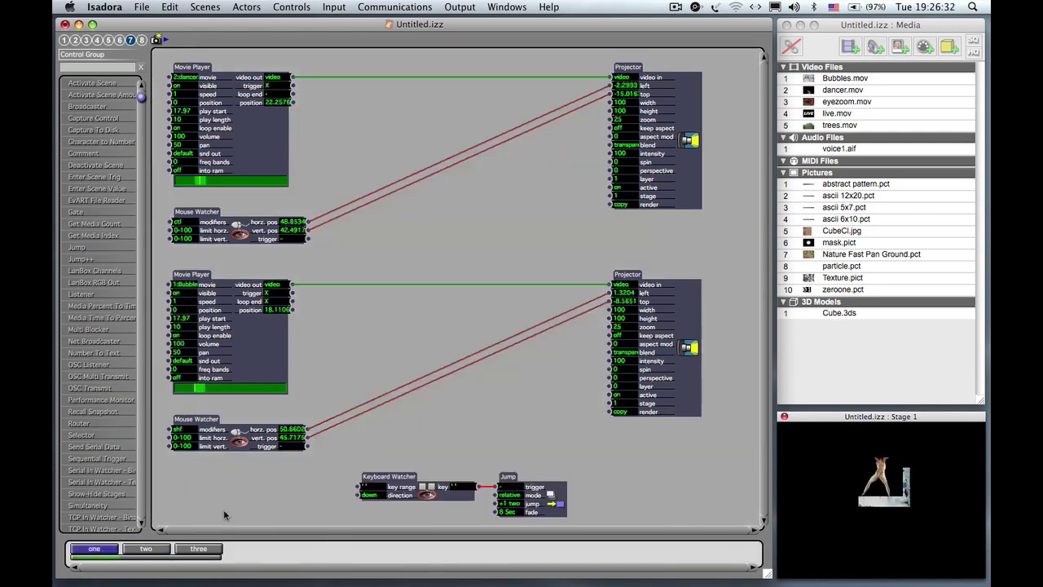
pyautogui.moveTo(353, 458); pyautogui.dragTo(575, 515)
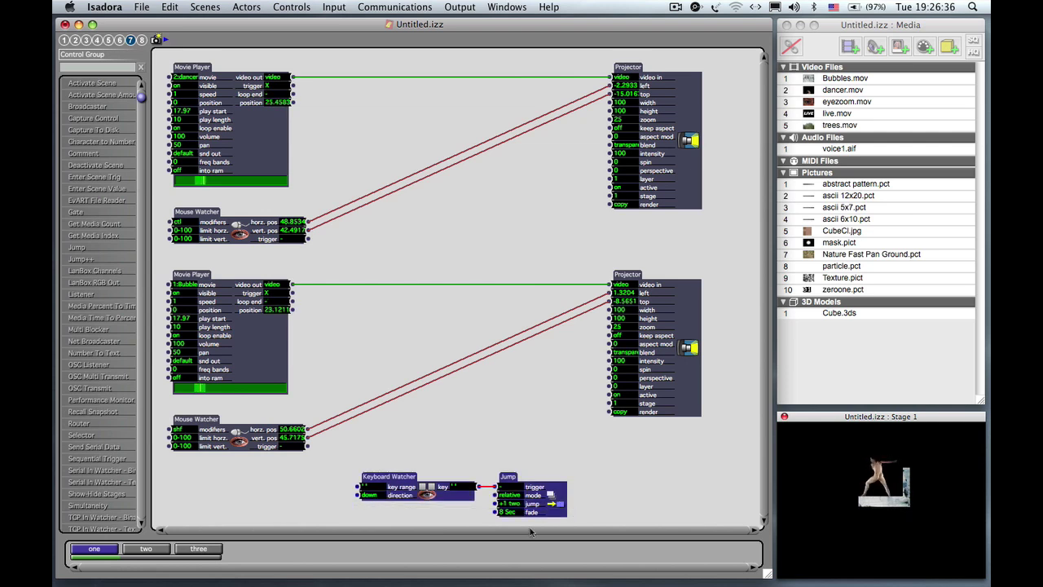
pyautogui.click(169, 6)
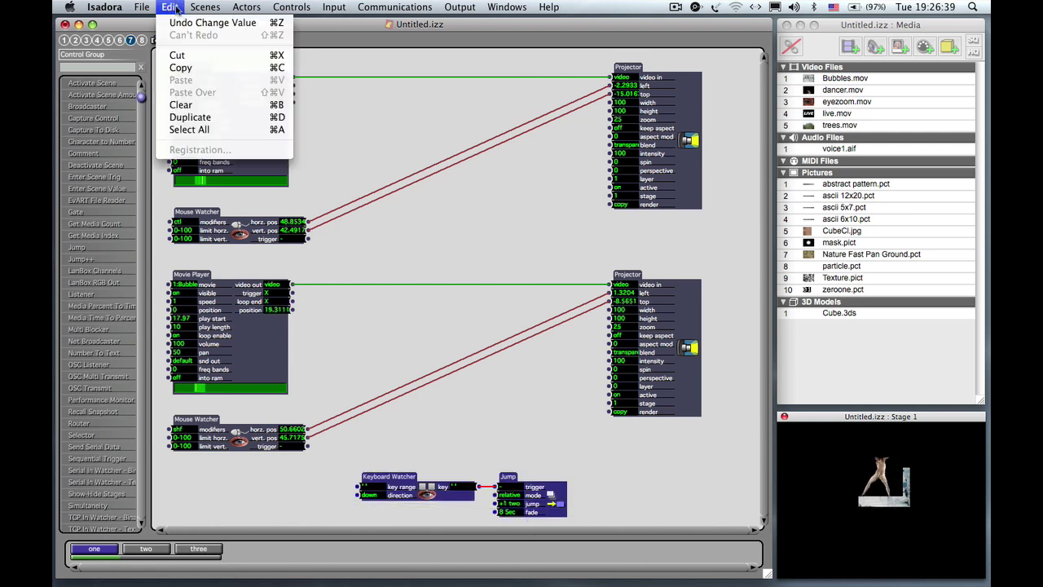
pyautogui.click(179, 68)
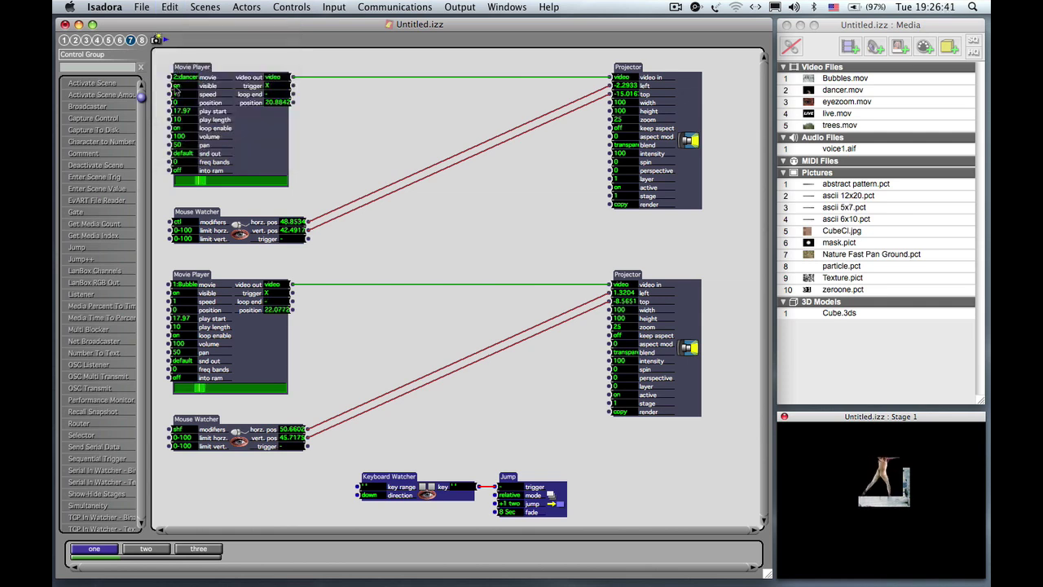
# - Paste the pair into scene two, move it up, and set the Jump fade to 2 seconds
pyautogui.click(145, 548)
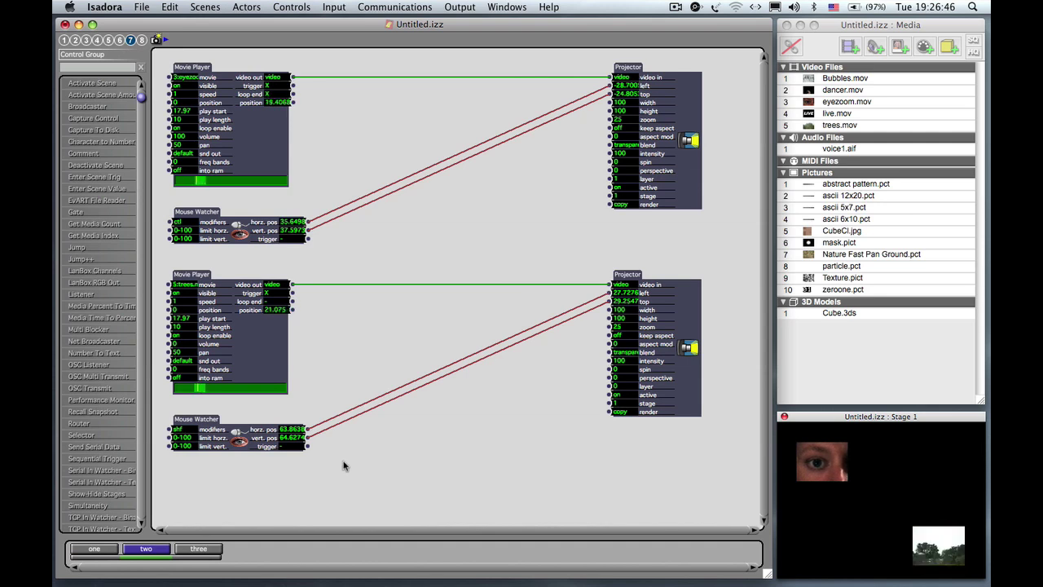
pyautogui.click(169, 6)
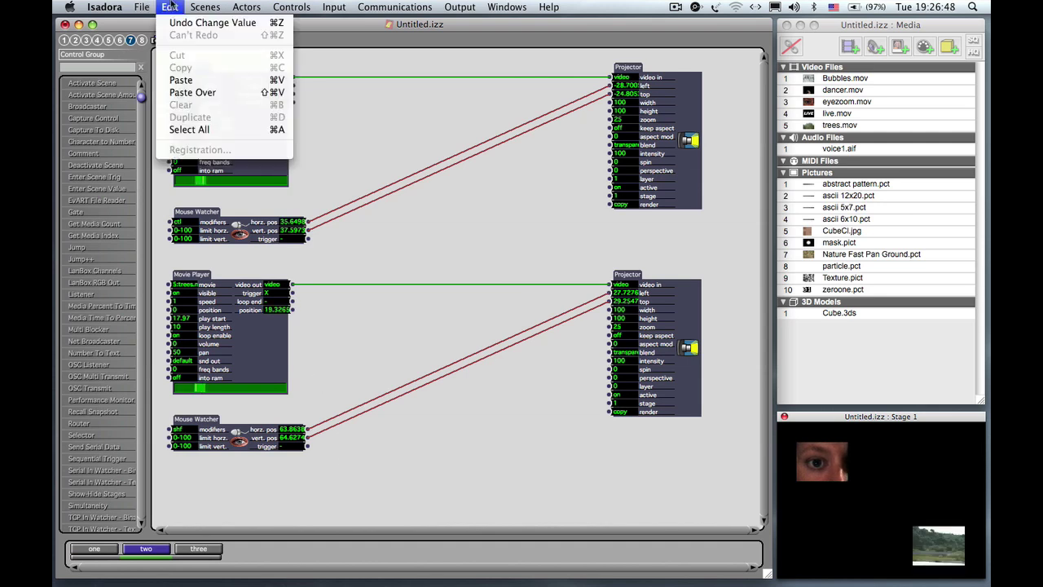
pyautogui.click(180, 80)
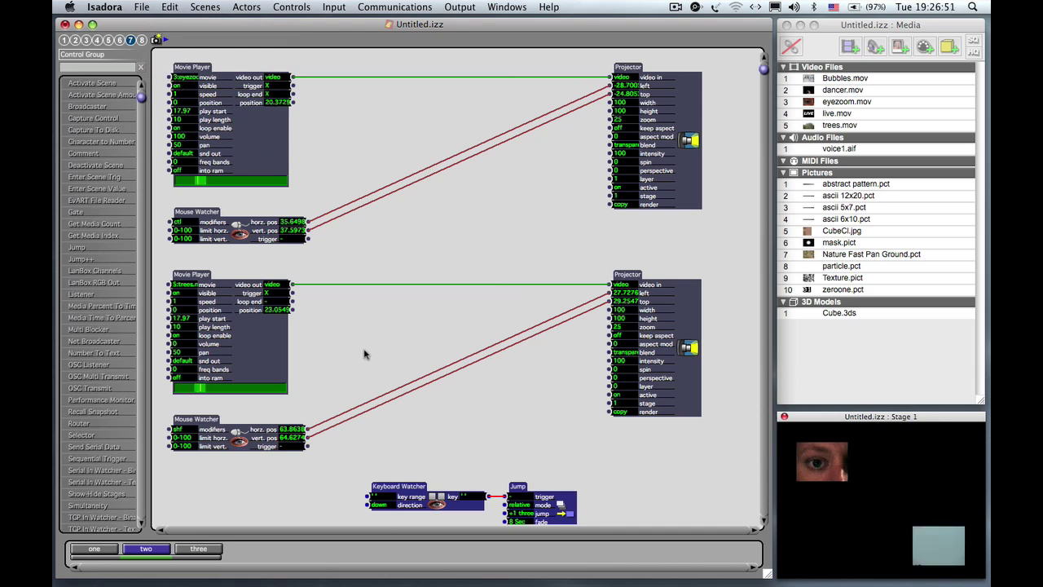
pyautogui.moveTo(403, 488); pyautogui.dragTo(394, 466)
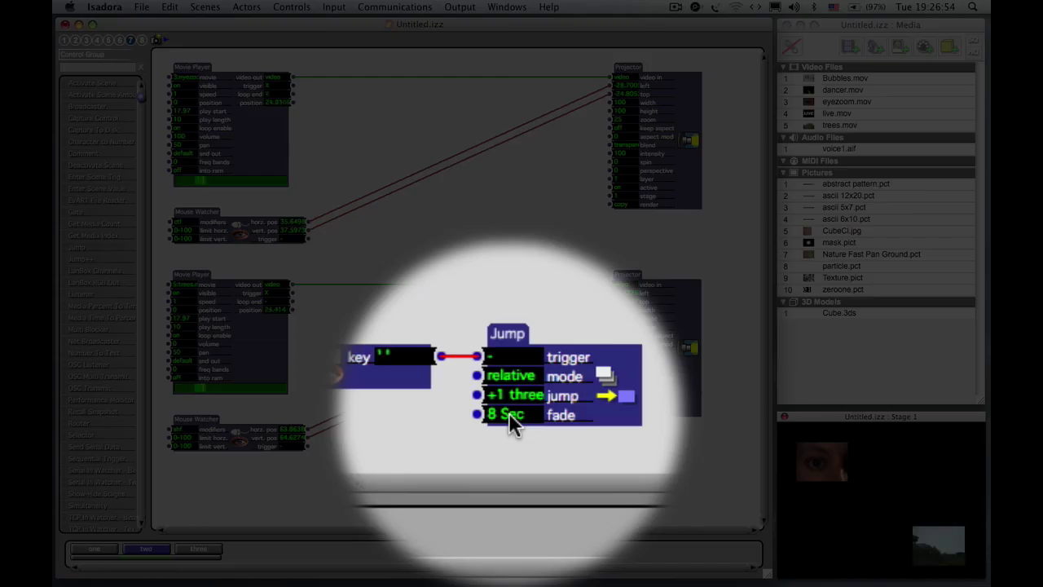
pyautogui.moveTo(510, 501)
pyautogui.click(509, 413)
pyautogui.write('2')
pyautogui.press('Return')
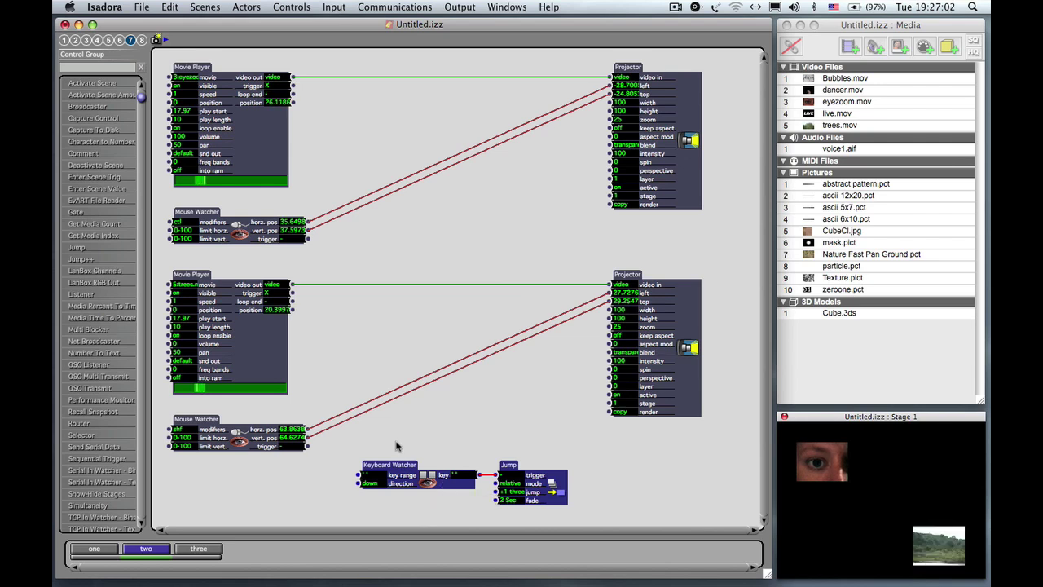
# - Paste the Keyboard Watcher and Jump pair into scene three and move it up
pyautogui.click(213, 551)
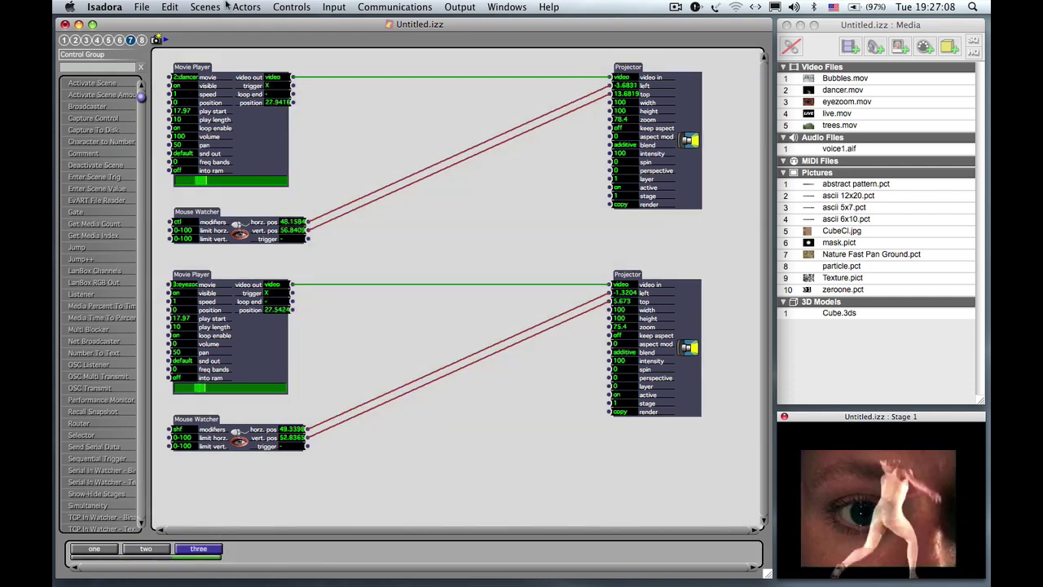
pyautogui.click(198, 5)
pyautogui.moveTo(175, 7)
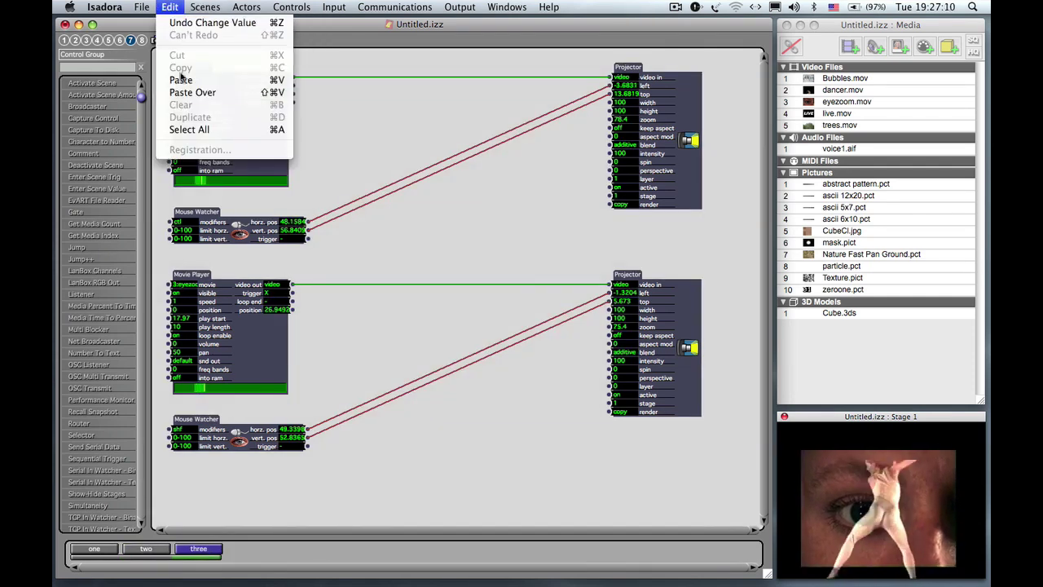
pyautogui.click(181, 80)
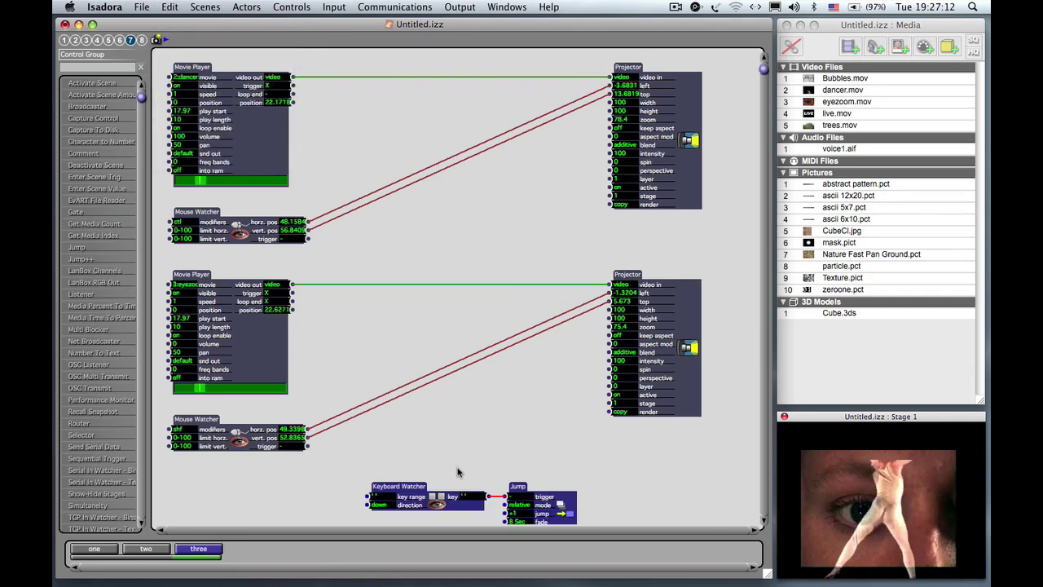
pyautogui.moveTo(441, 505); pyautogui.dragTo(431, 471)
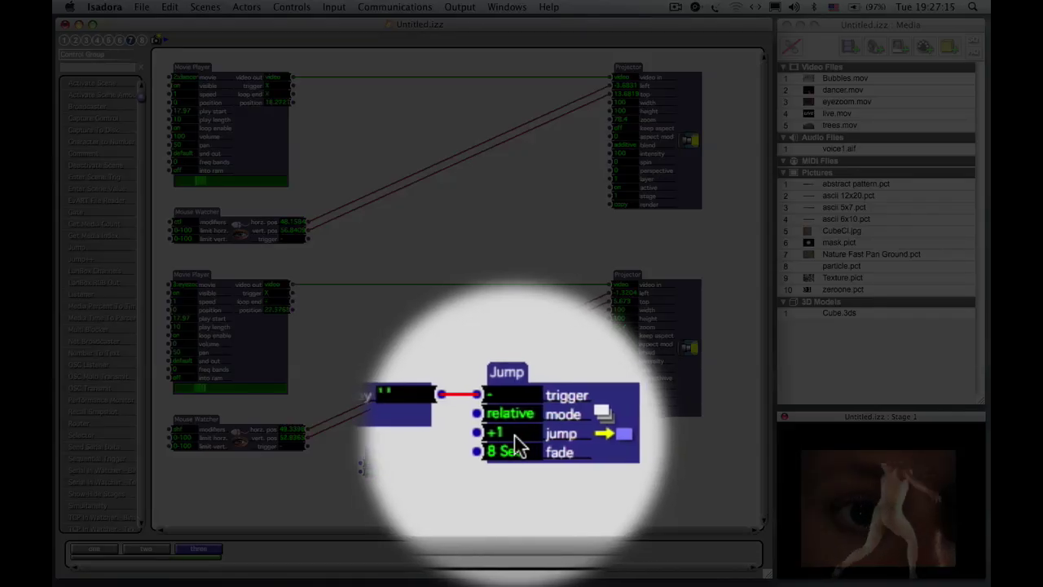
# - Set scene three's Jump to -2 with a 2-second fade, then return to scene two
pyautogui.moveTo(518, 447)
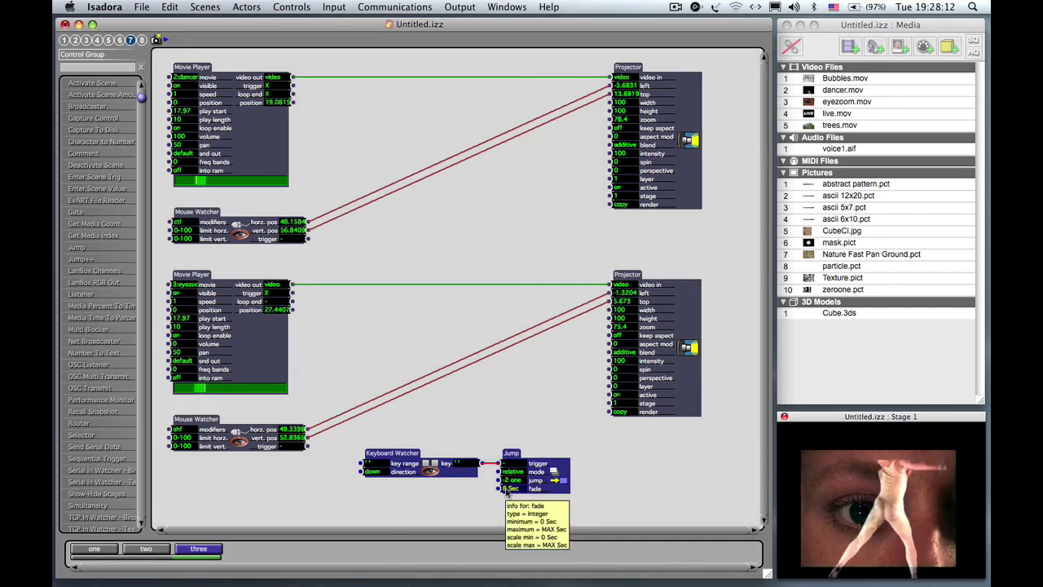
pyautogui.click(507, 488)
pyautogui.write('2')
pyautogui.click(489, 499)
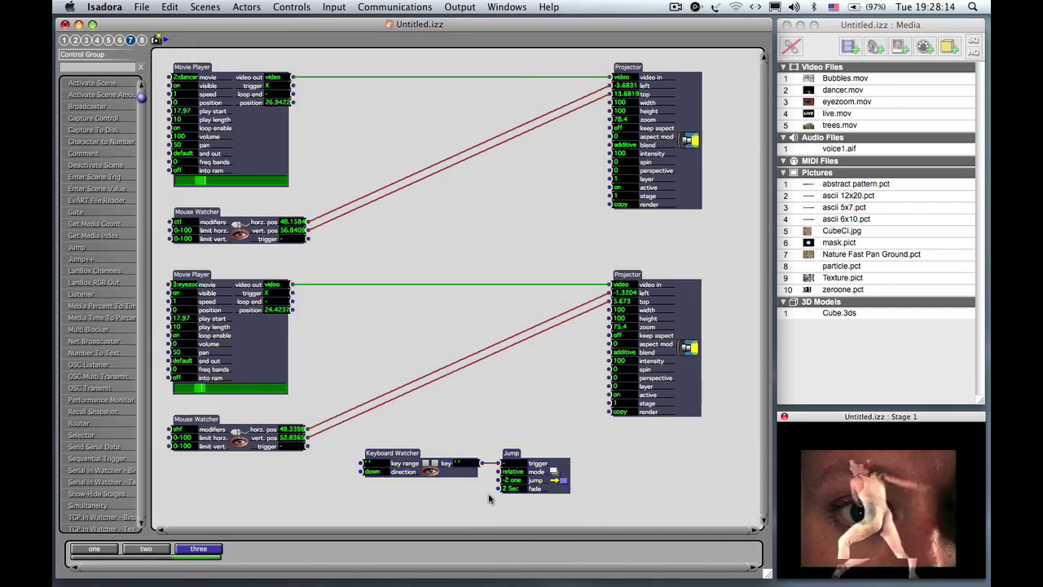
pyautogui.click(157, 552)
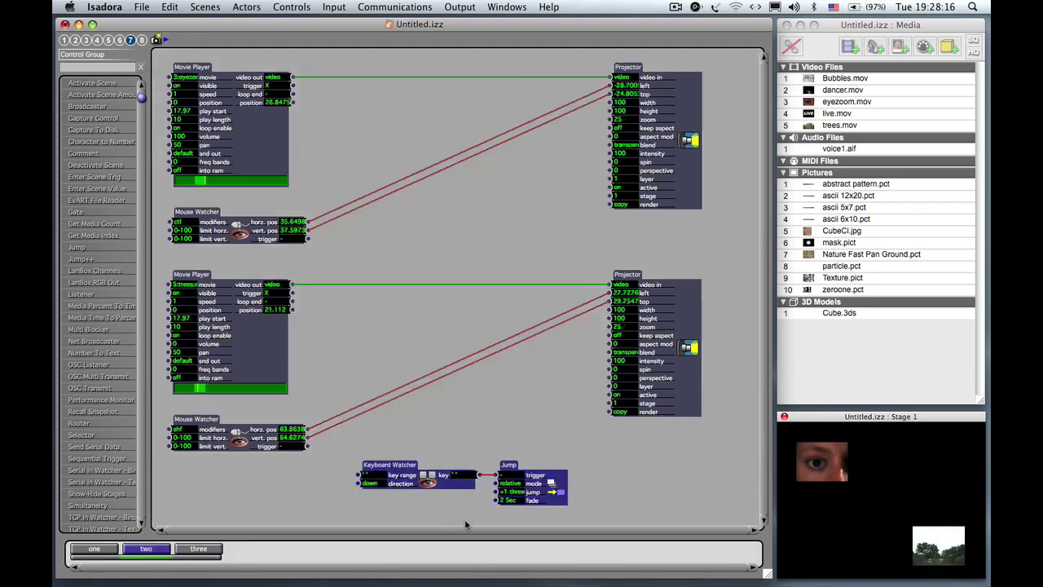
# - Check scene one's actors, then press space to leave it, emptying the patch and stage
pyautogui.click(93, 550)
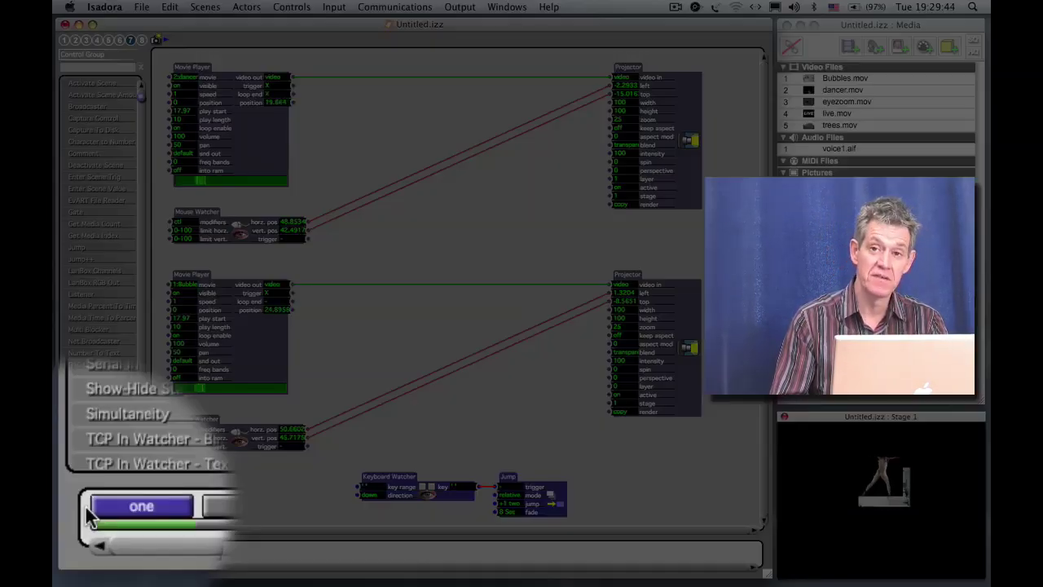
pyautogui.press('space')
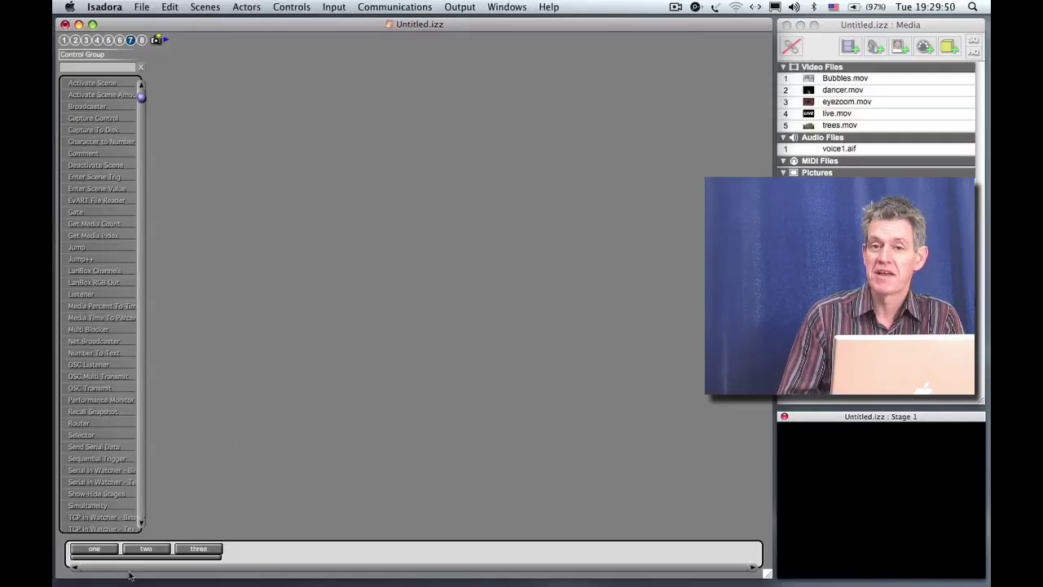
# - Insert a new scene at the start of the list and name it 'blackout'
pyautogui.click(204, 7)
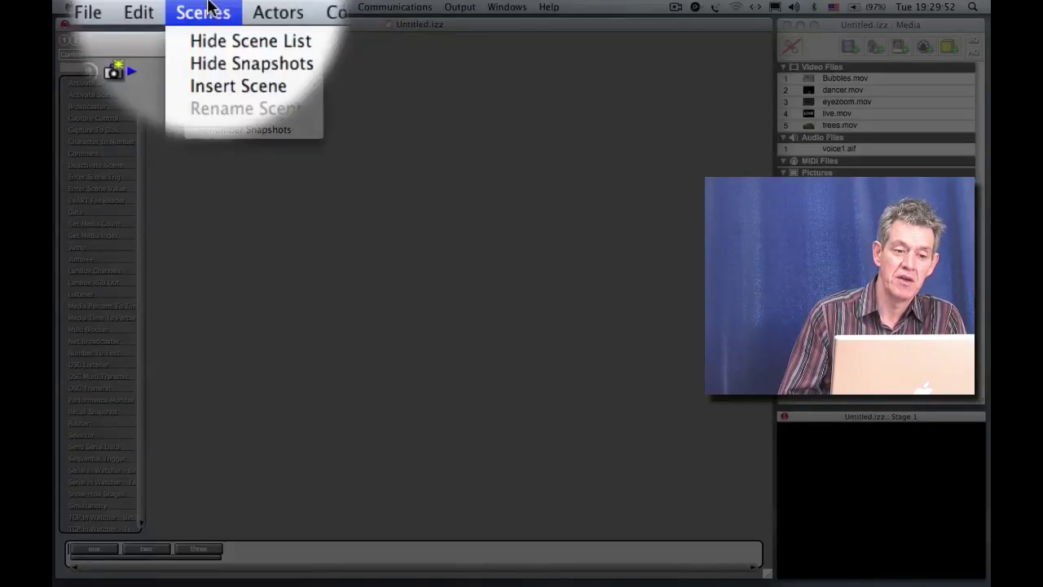
pyautogui.click(205, 86)
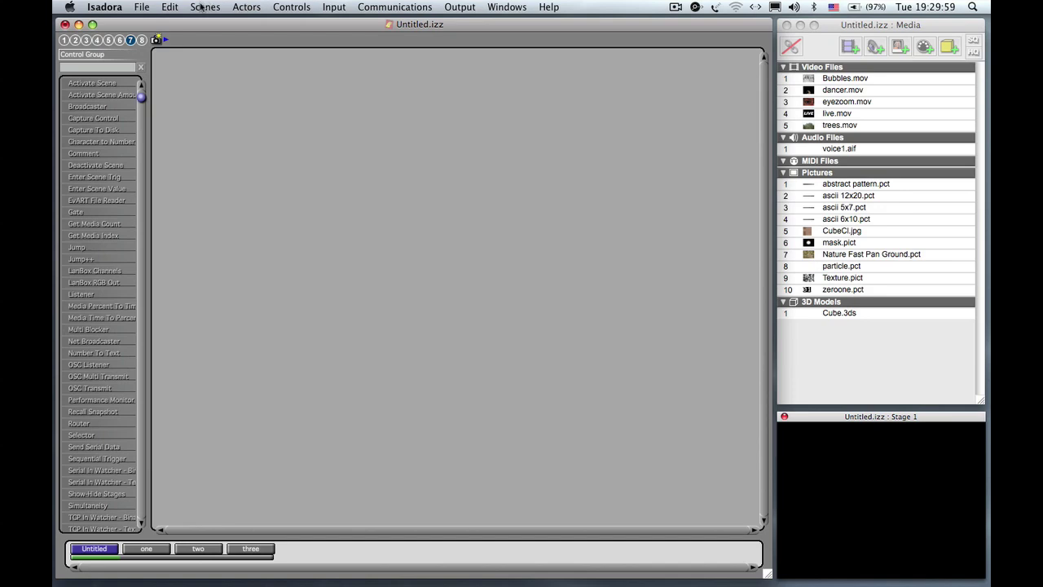
pyautogui.click(206, 7)
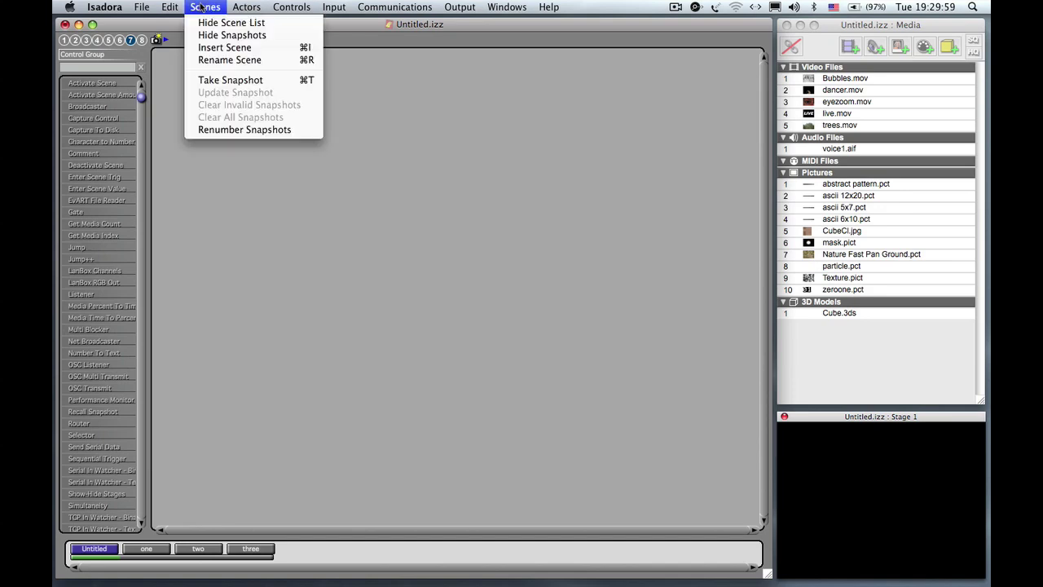
pyautogui.click(205, 62)
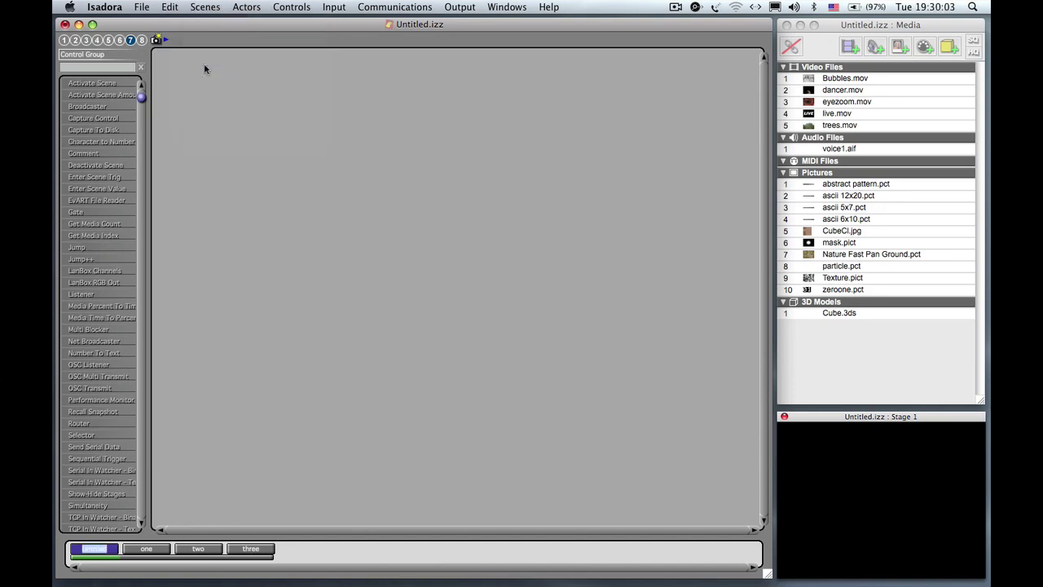
pyautogui.write('blackout')
pyautogui.press('Return')
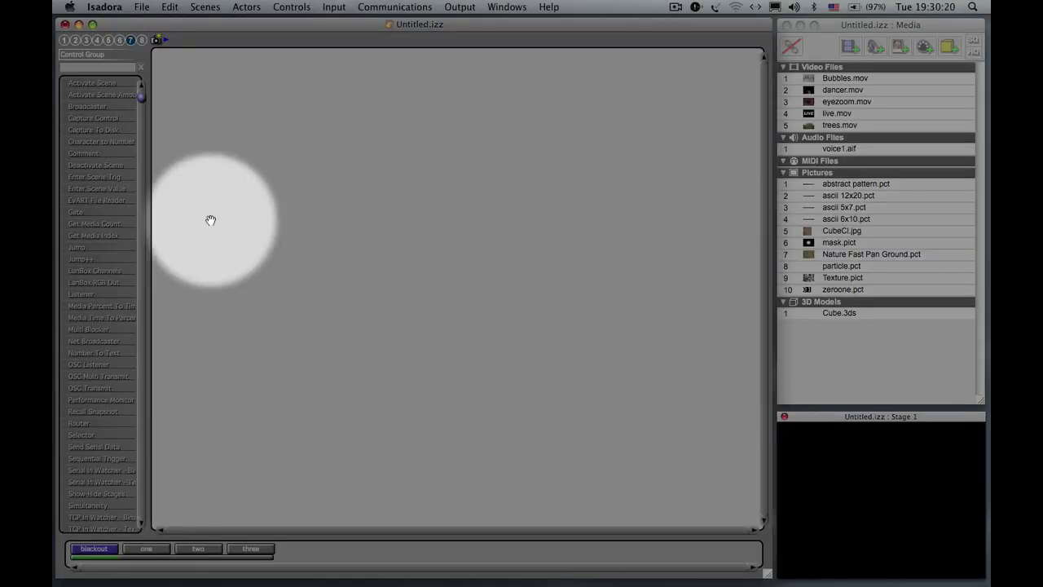
# - Paste the Keyboard Watcher and Jump into blackout with a 1-second fade, then trigger it with space
pyautogui.press('super+v')
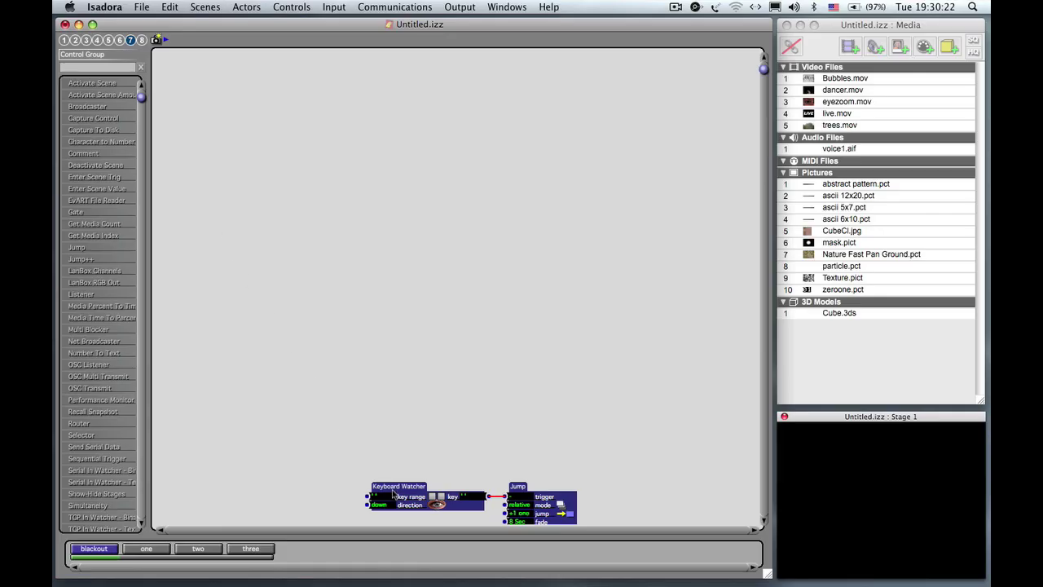
pyautogui.moveTo(393, 492); pyautogui.dragTo(257, 329)
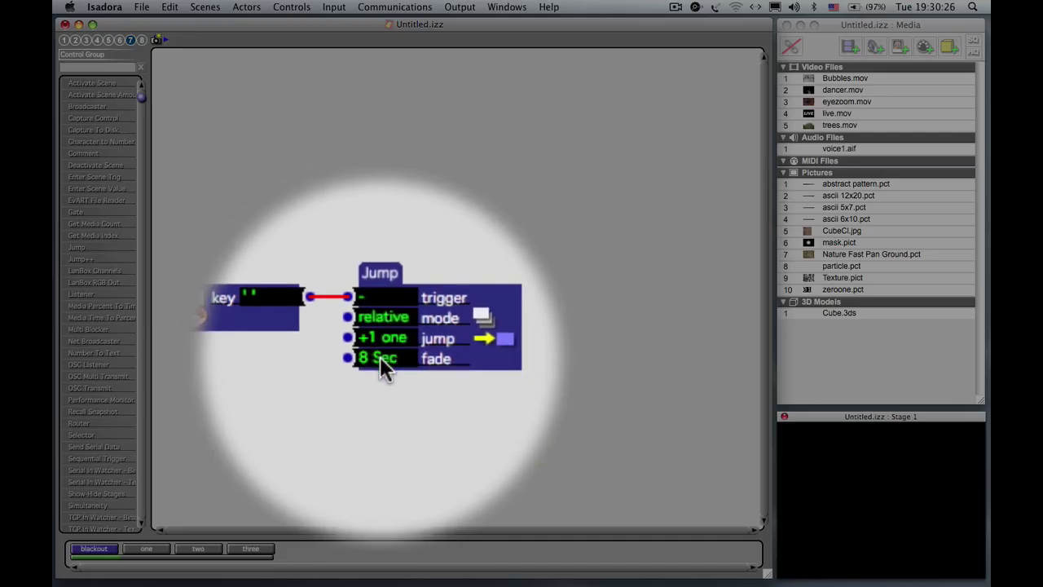
pyautogui.click(380, 357)
pyautogui.write('1')
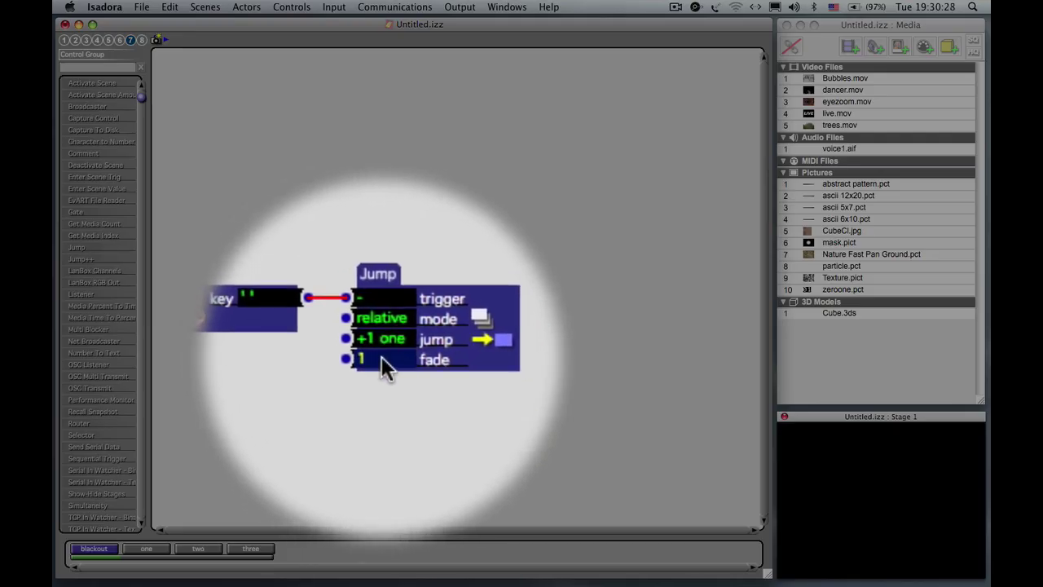
pyautogui.press('Return')
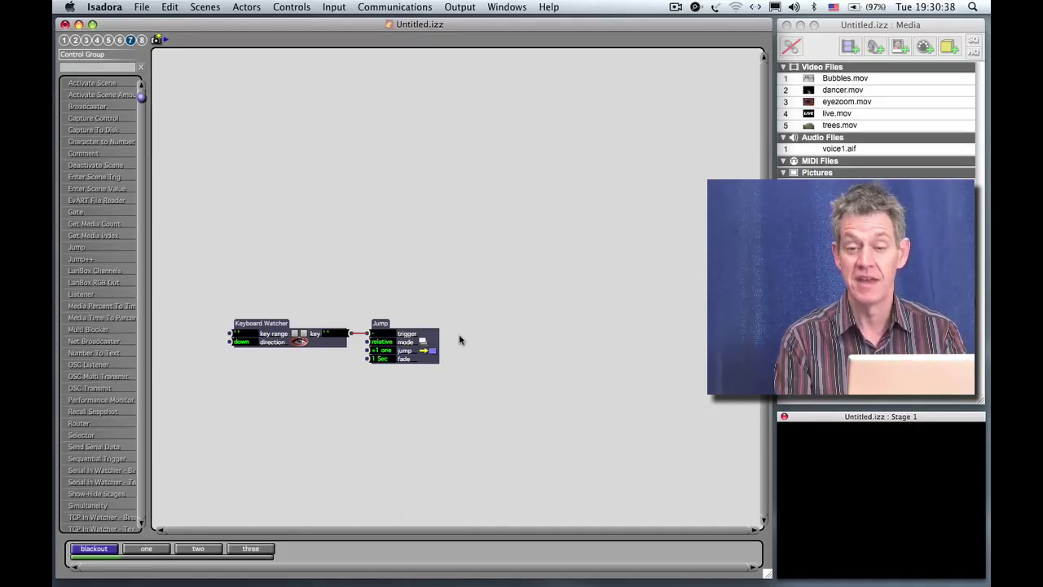
pyautogui.press('space')
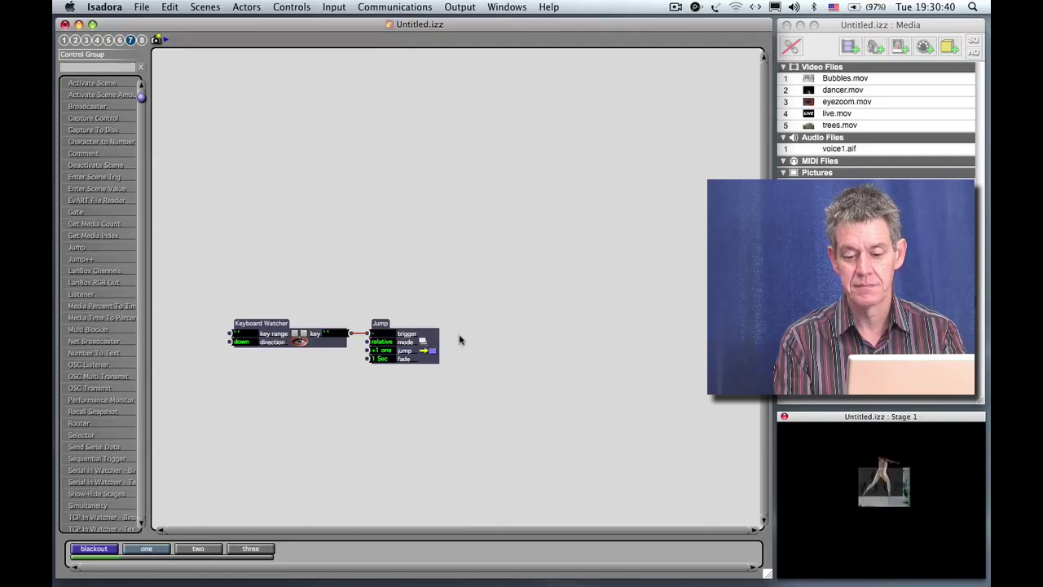